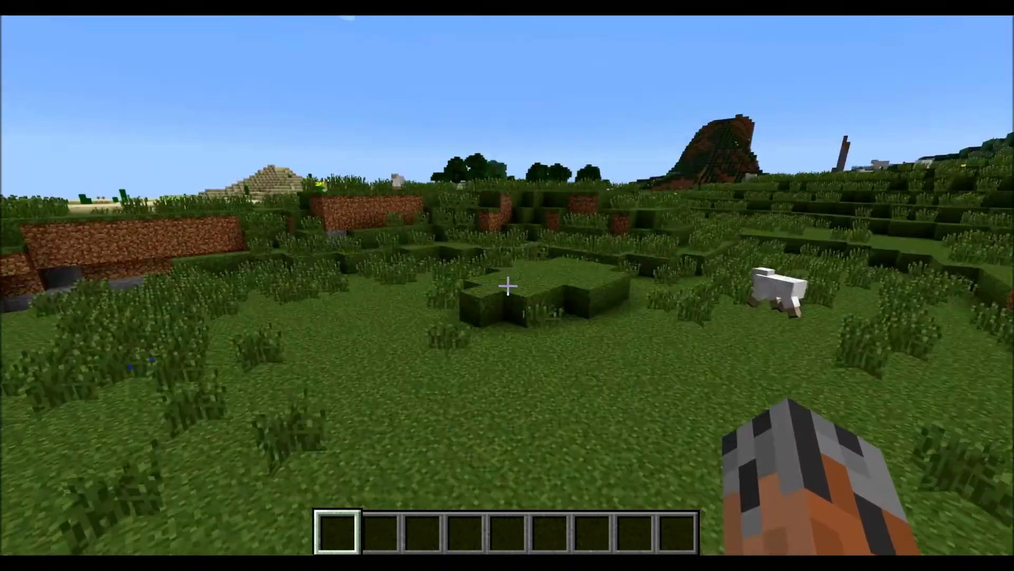
key("shift")
key("w")
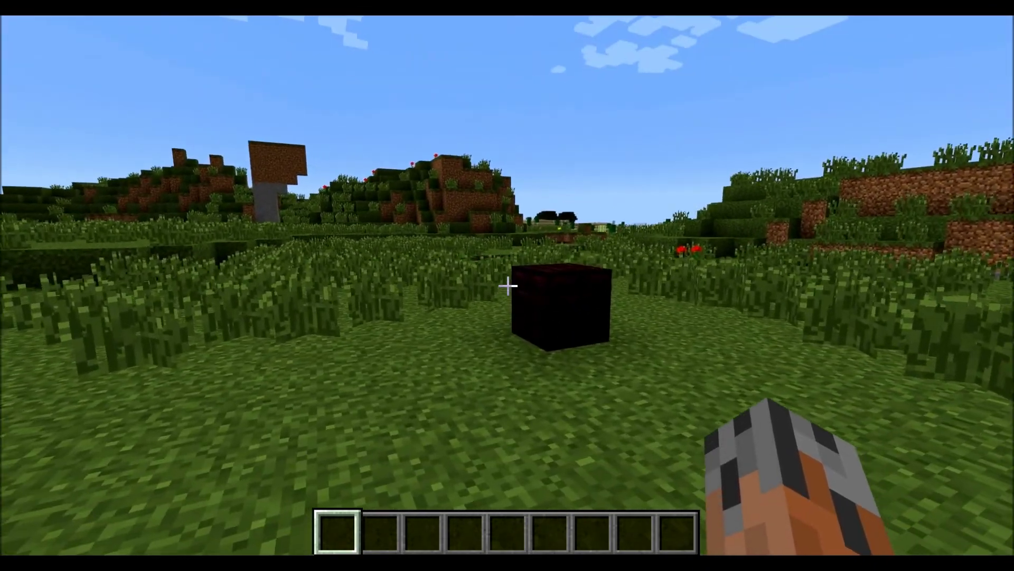
key("a")
key("d")
key("s")
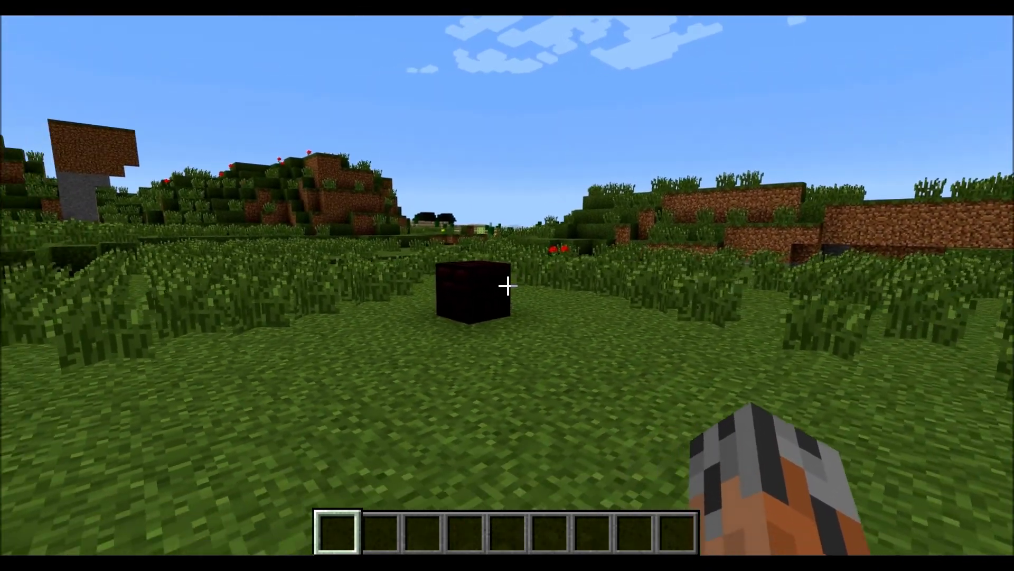
key("w")
key("a")
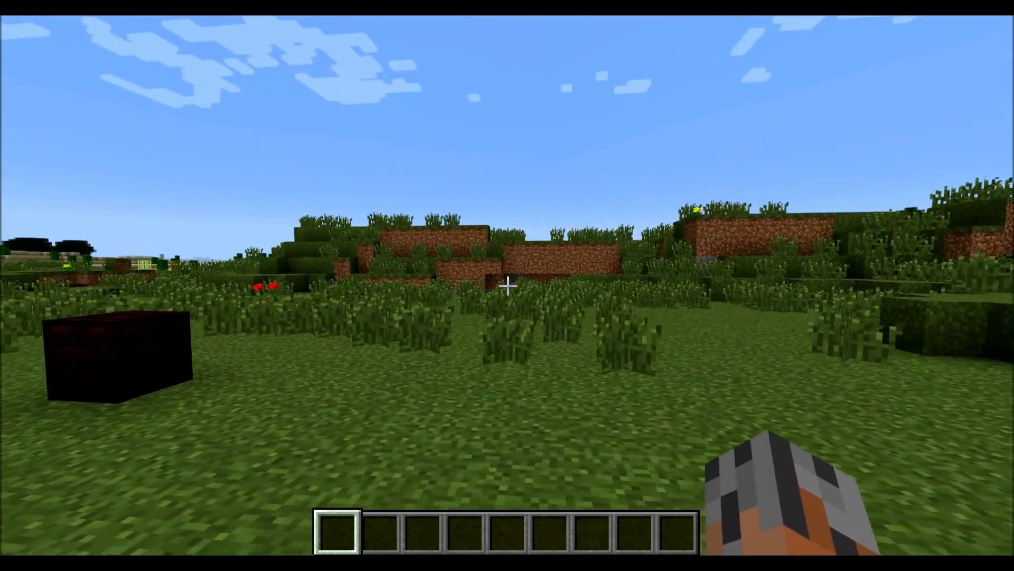
key("w")
key("s")
key("a")
key("w")
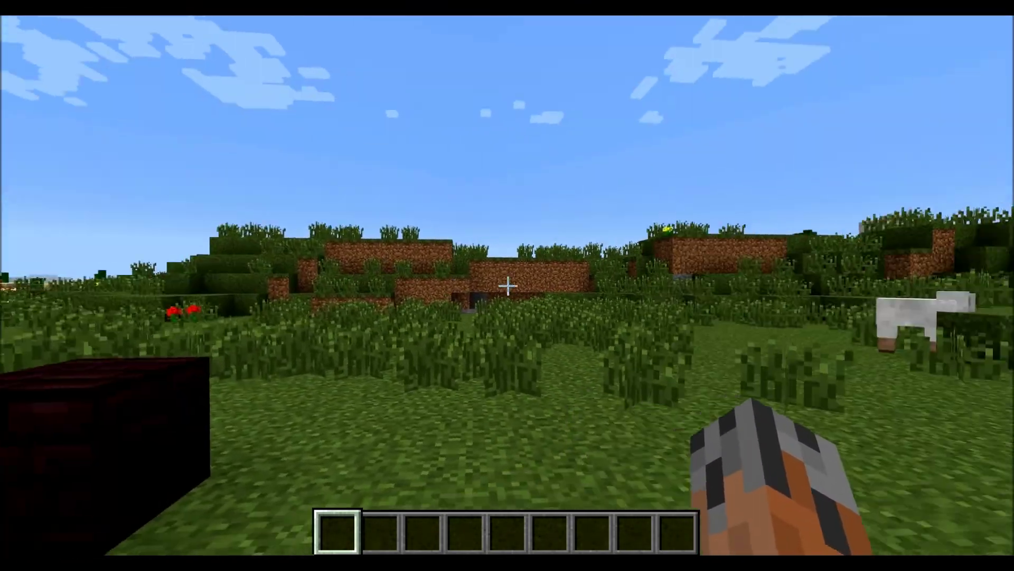
key("d")
key("s")
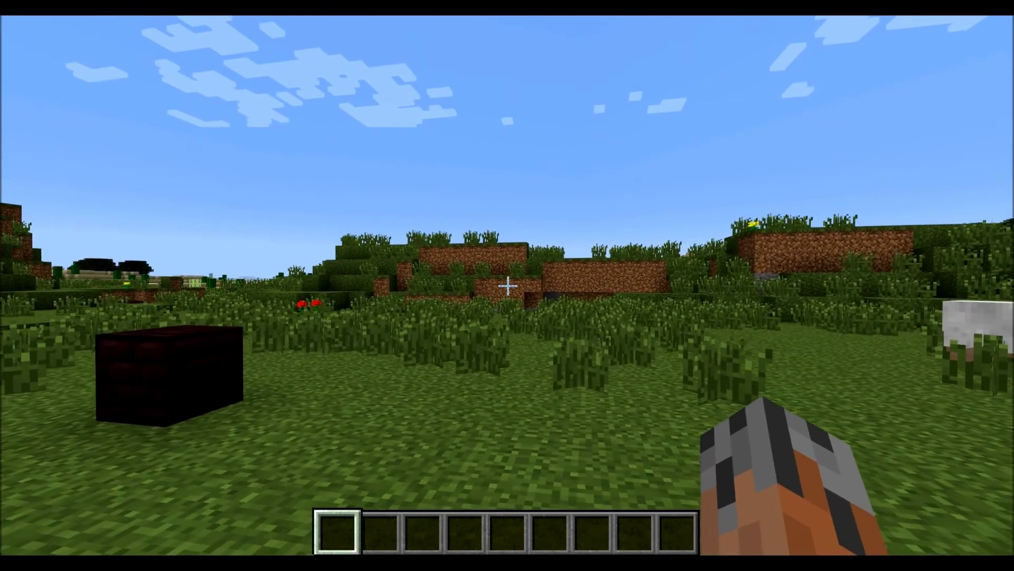
key("s")
Rename custom entity 1 to Piggu with the /cse name command
key("t")
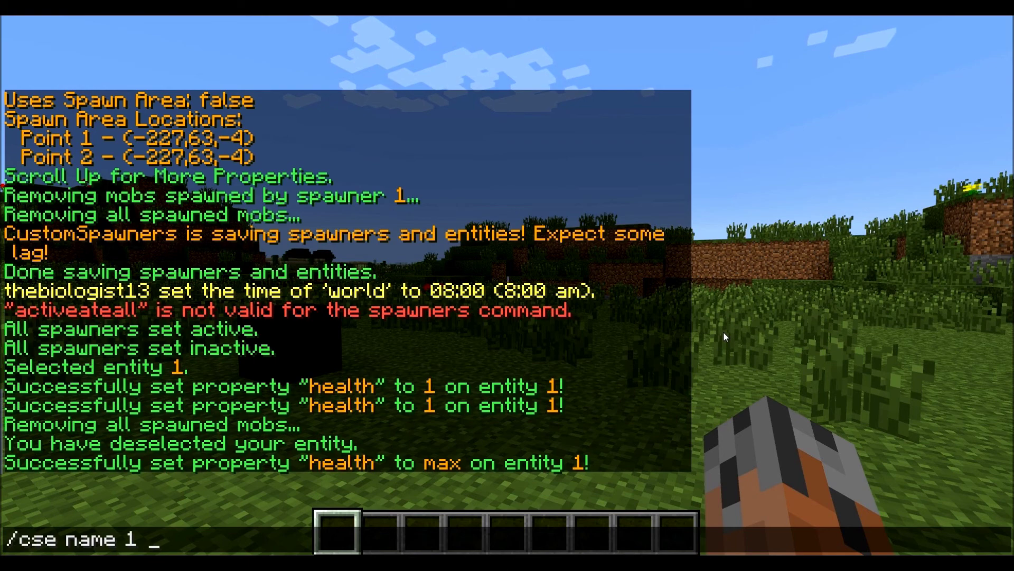
type("u")
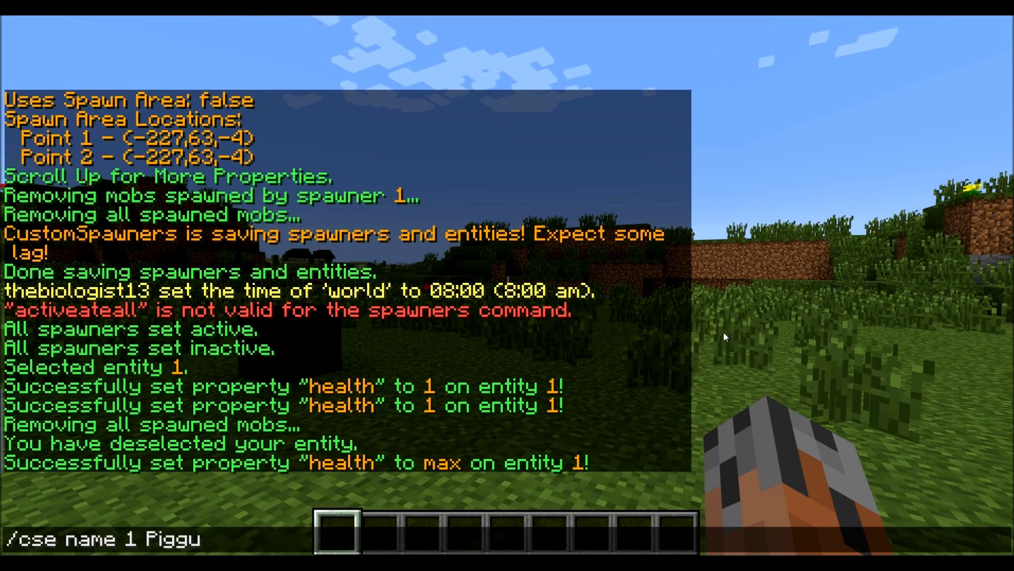
key("Return")
key("s")
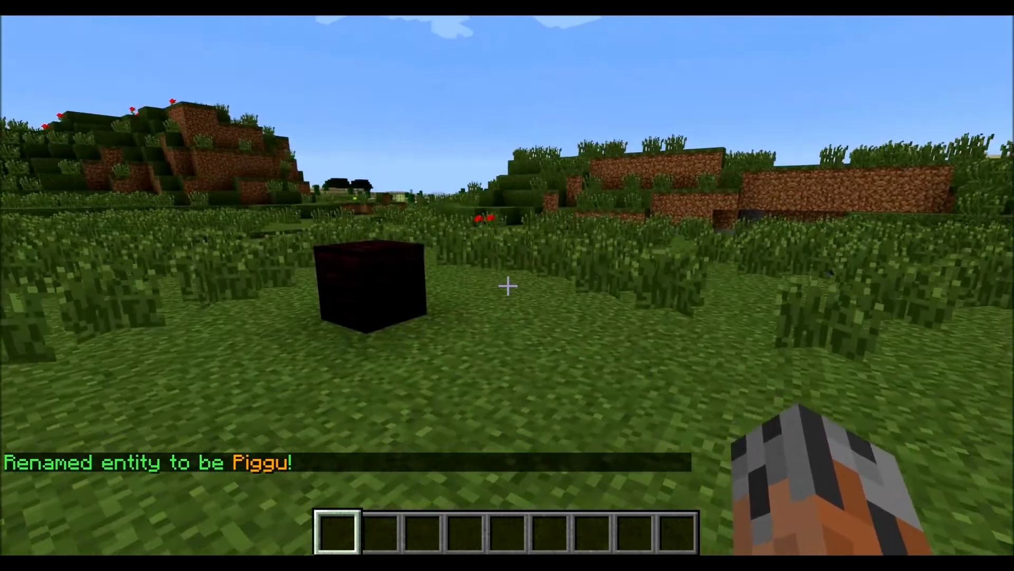
key("a")
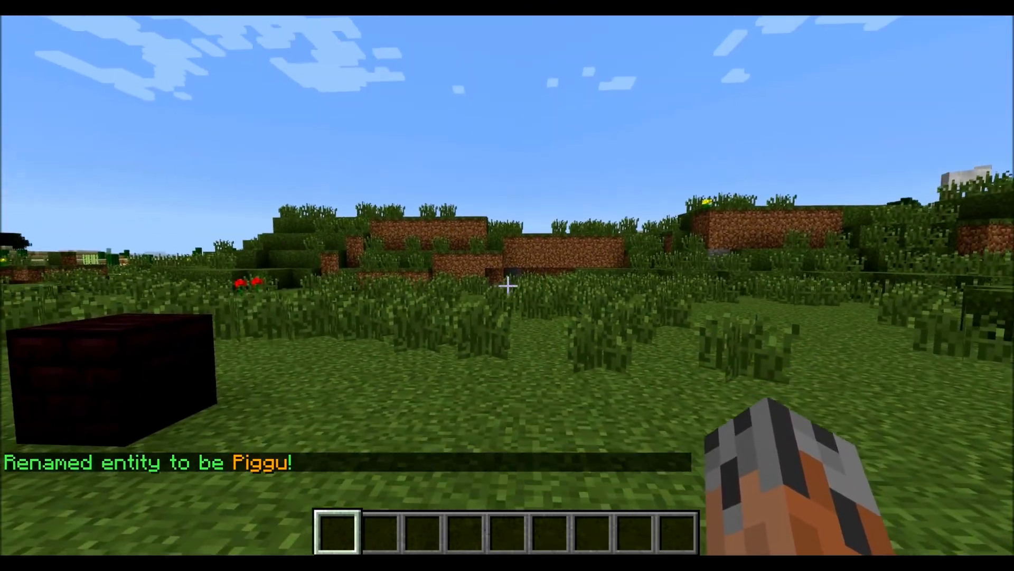
Set the saddled property to false on entity Piggu, addressing it by name in the /cse setsaddled command
key("t")
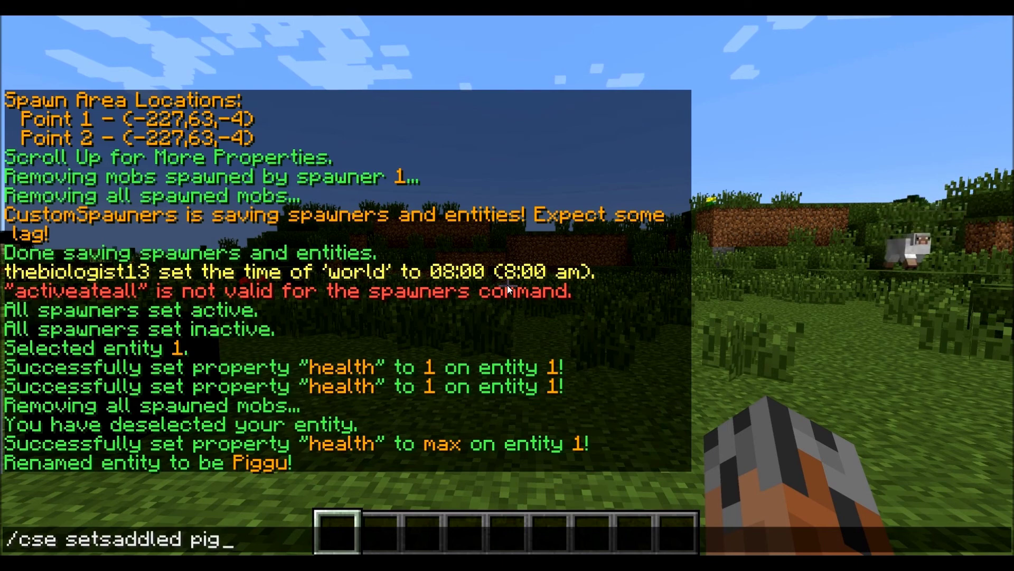
type("alse")
key("Return")
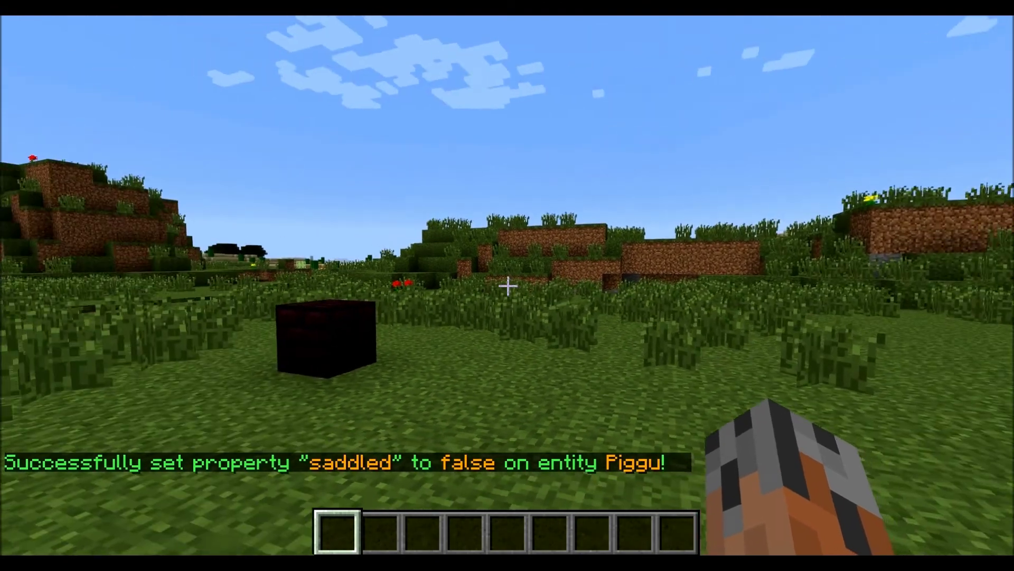
key("w")
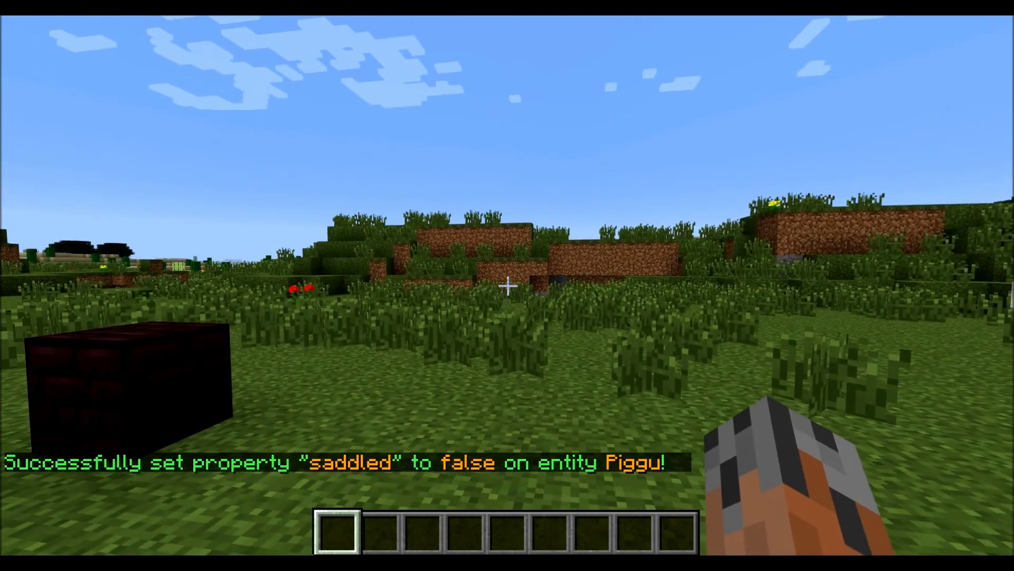
Reuse the previous /cse setsaddled command to set entity Piggu's saddled property to true
key("t")
key("Up")
type("t")
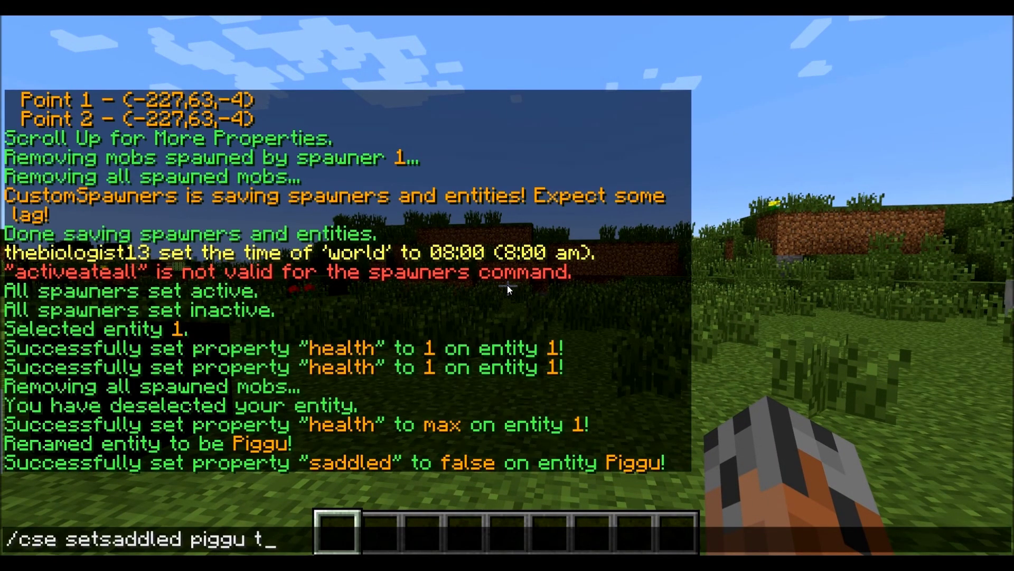
type("rue")
key("Return")
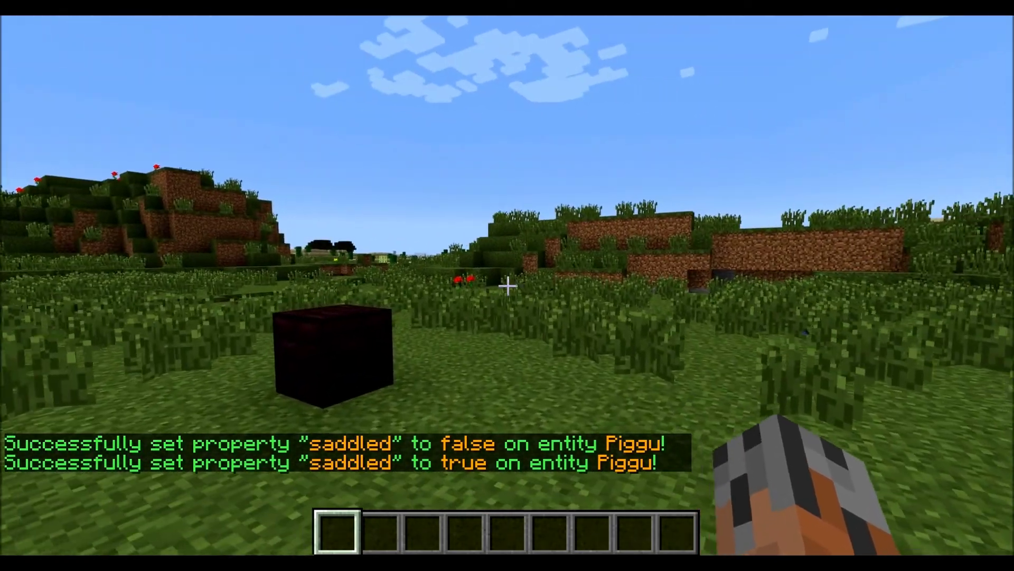
key("a")
key("w")
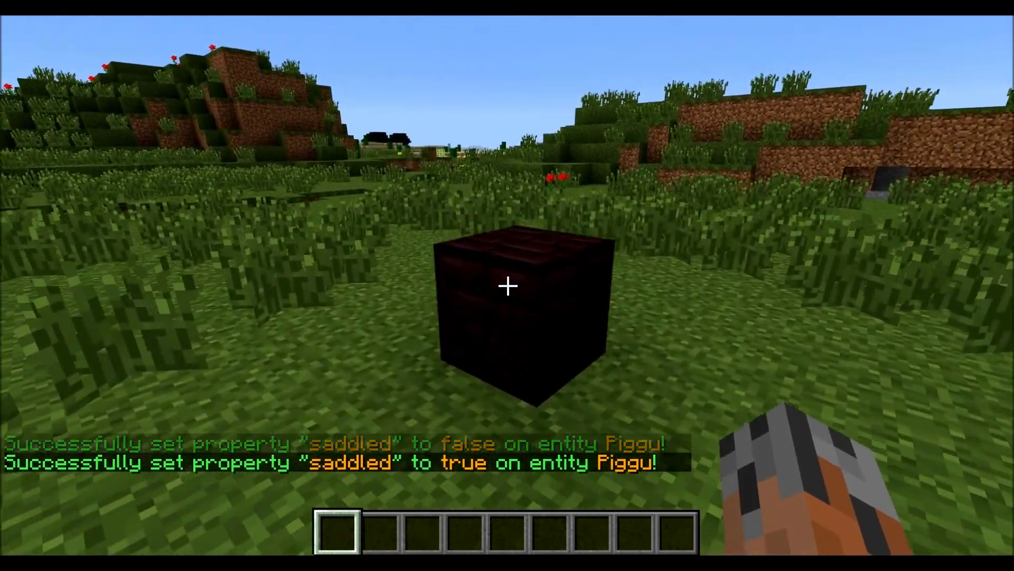
key("s")
Rename spawner 1 to PigguSpawner with the /css name command
key("t")
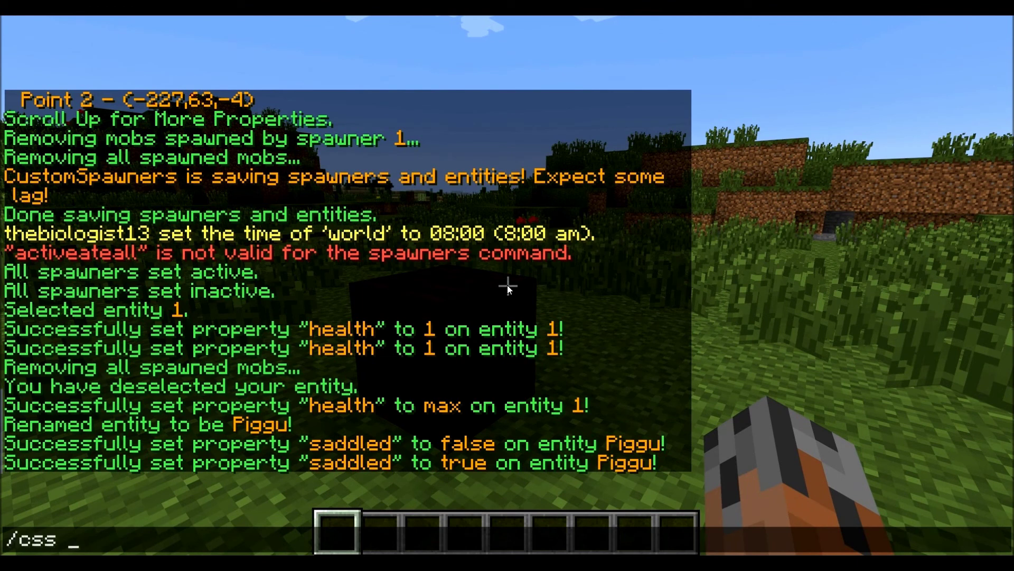
type("/css name 1 P")
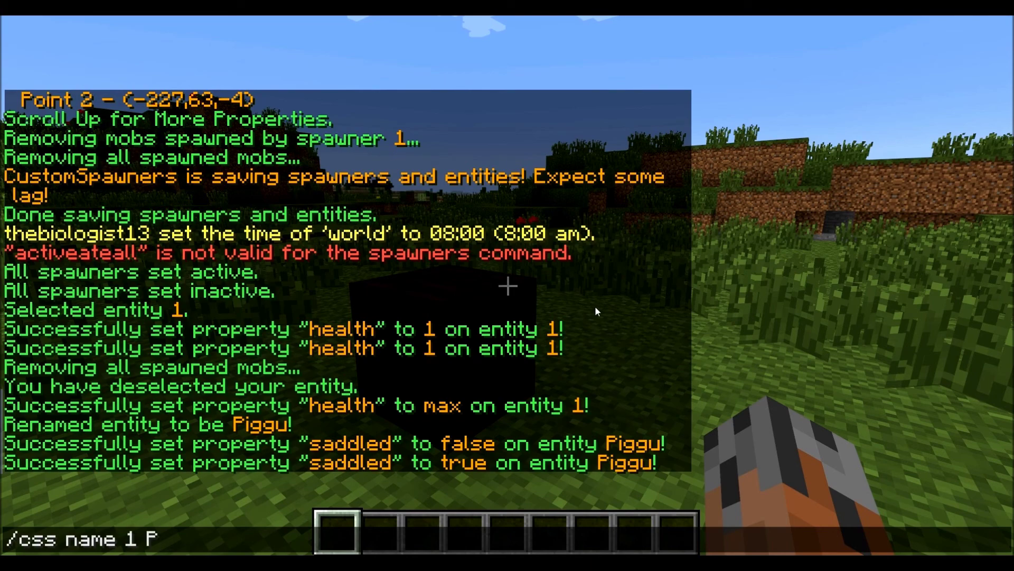
type("igguSpawner")
key("Return")
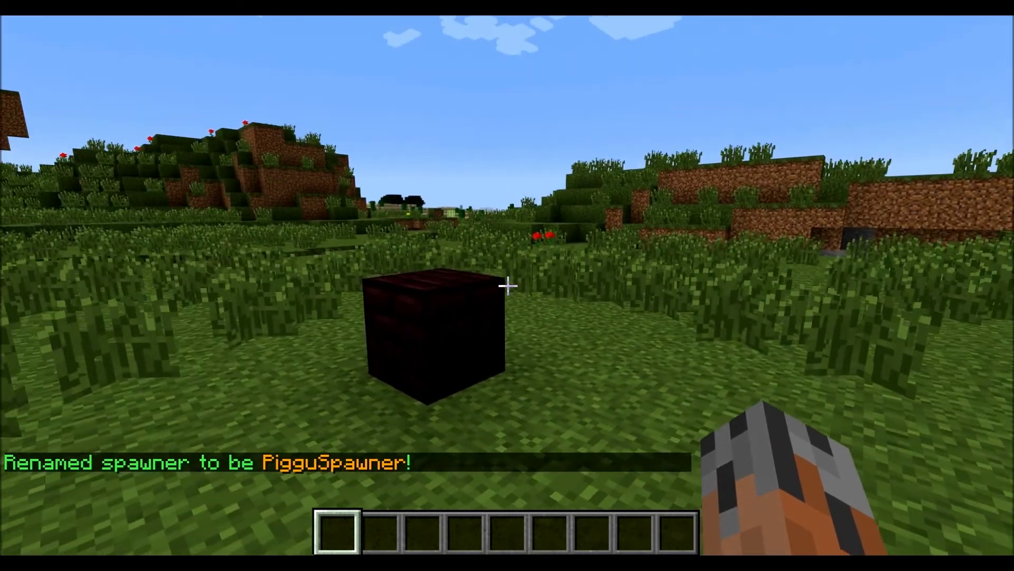
key("a")
key("s")
key("w")
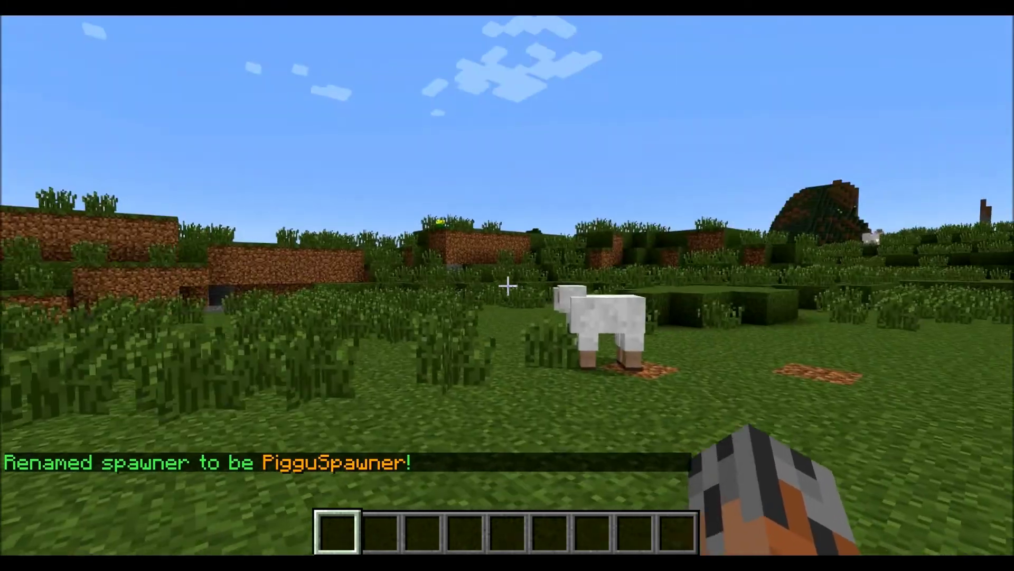
key("s")
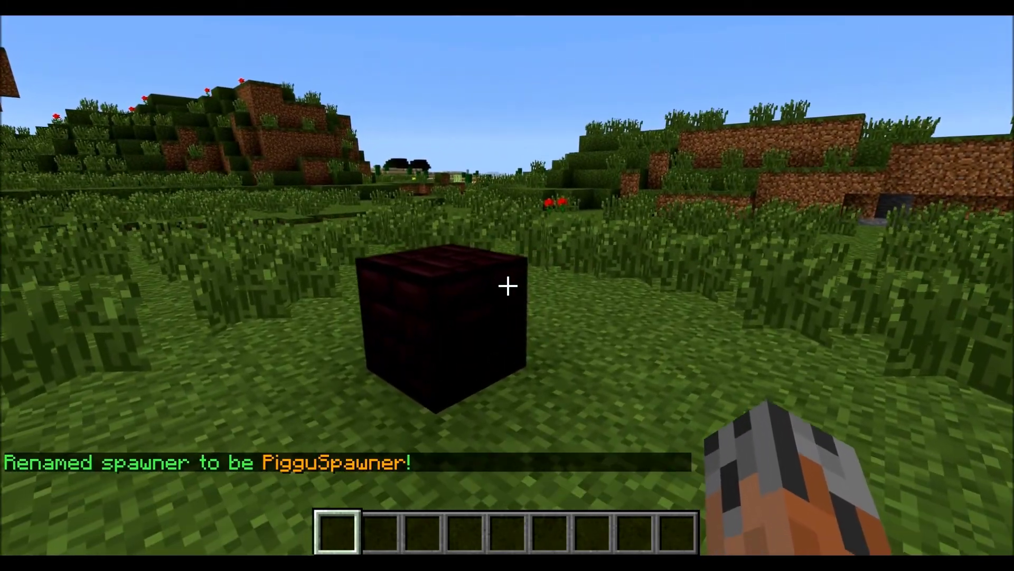
key("w")
key("s")
key("a")
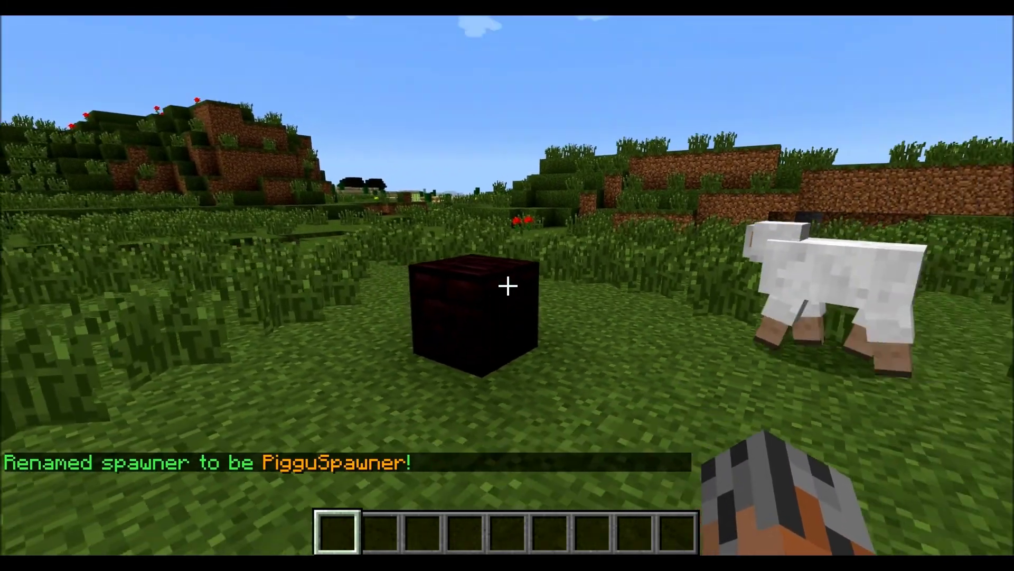
key("w")
key("w")
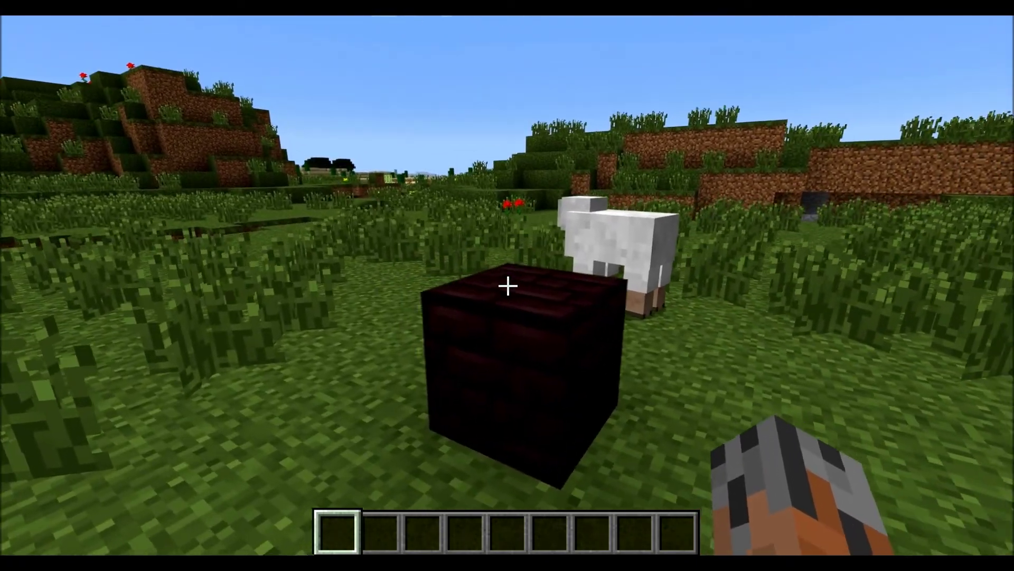
key("s")
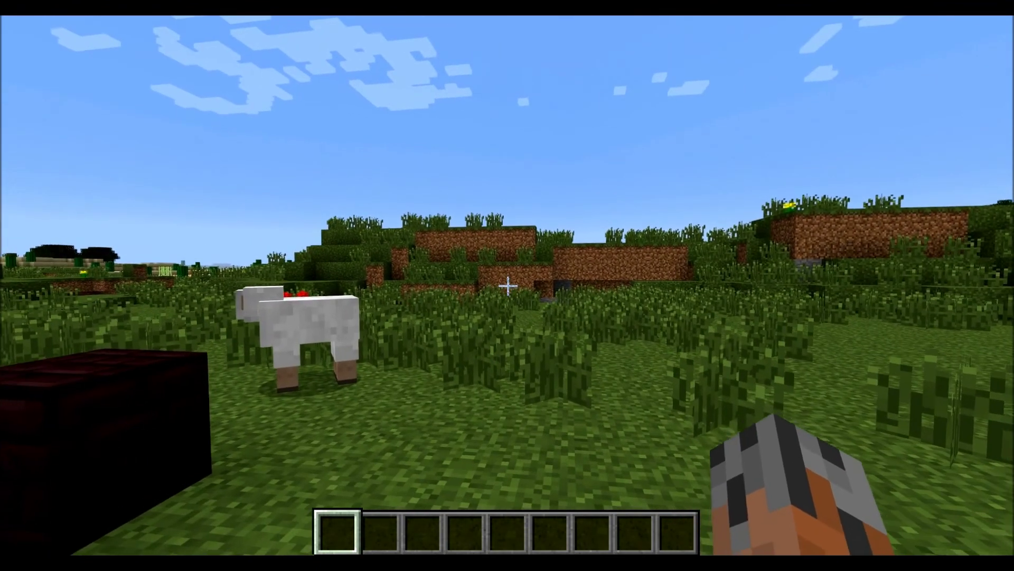
Display the spawner information for PigguSpawner with /css info and read through its listed properties
key("t")
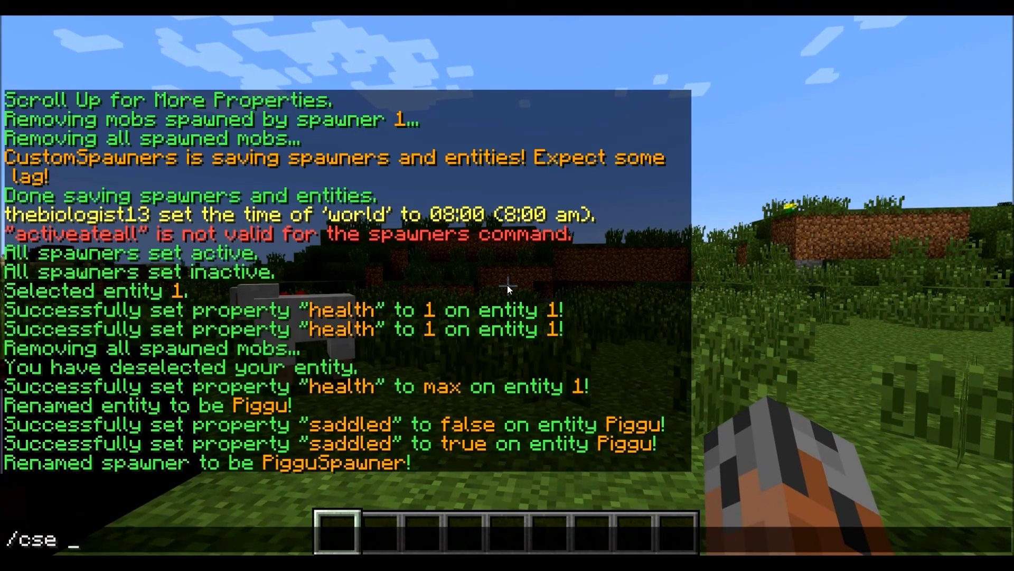
type("/css info")
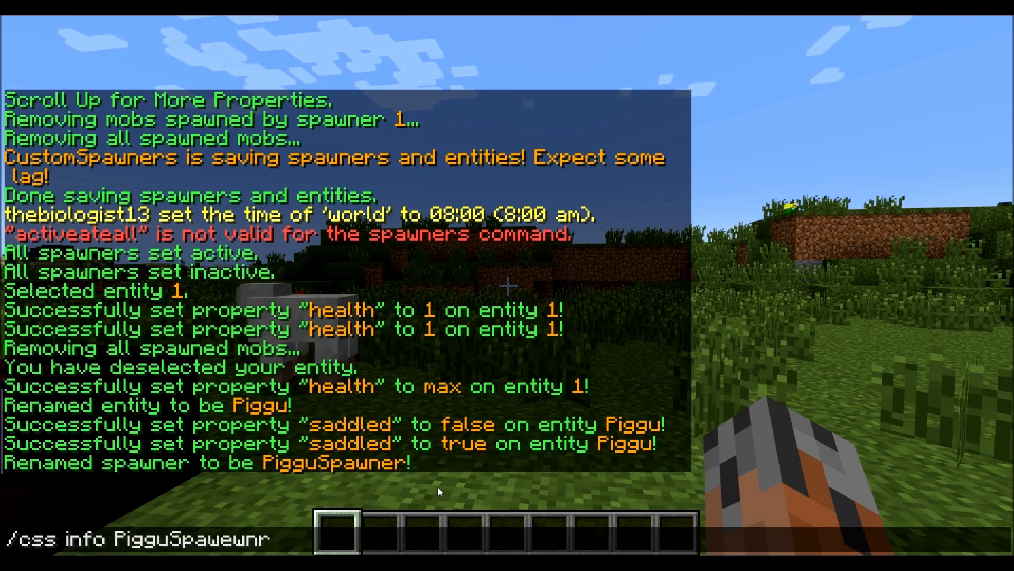
type("PigguSpawner")
key("Return")
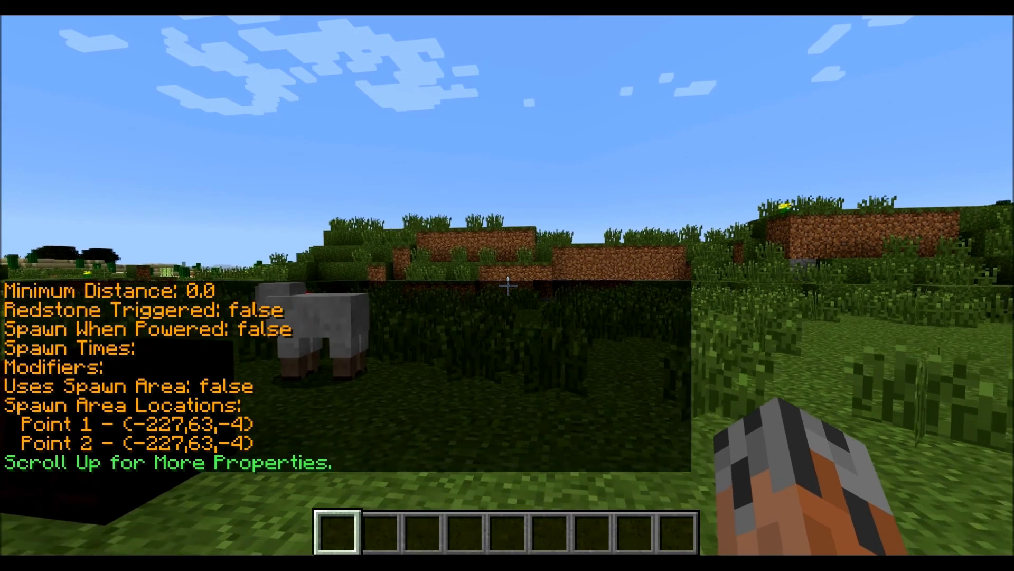
key("t")
scroll(233, 282, "up", 14)
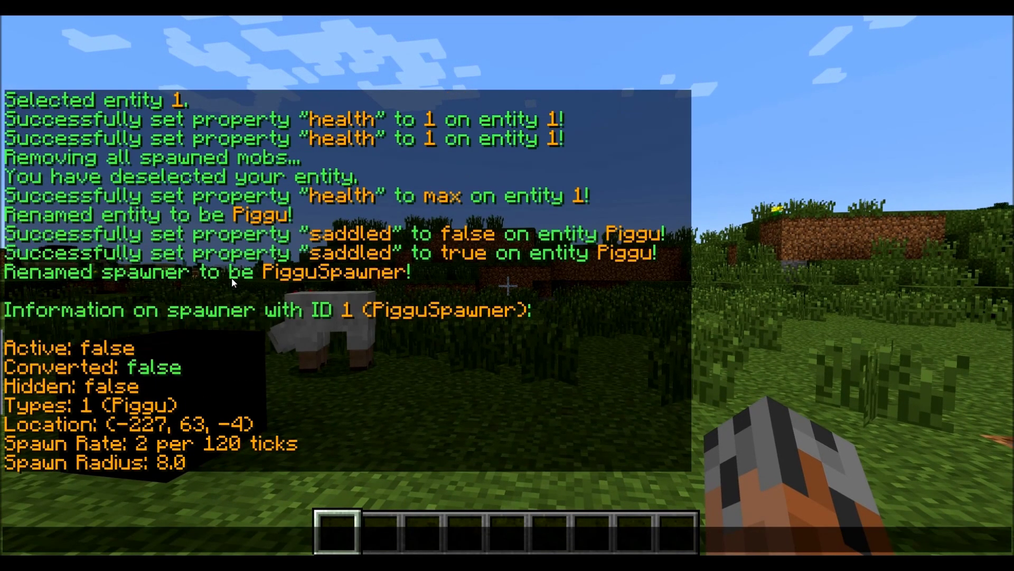
scroll(232, 282, "down", 14)
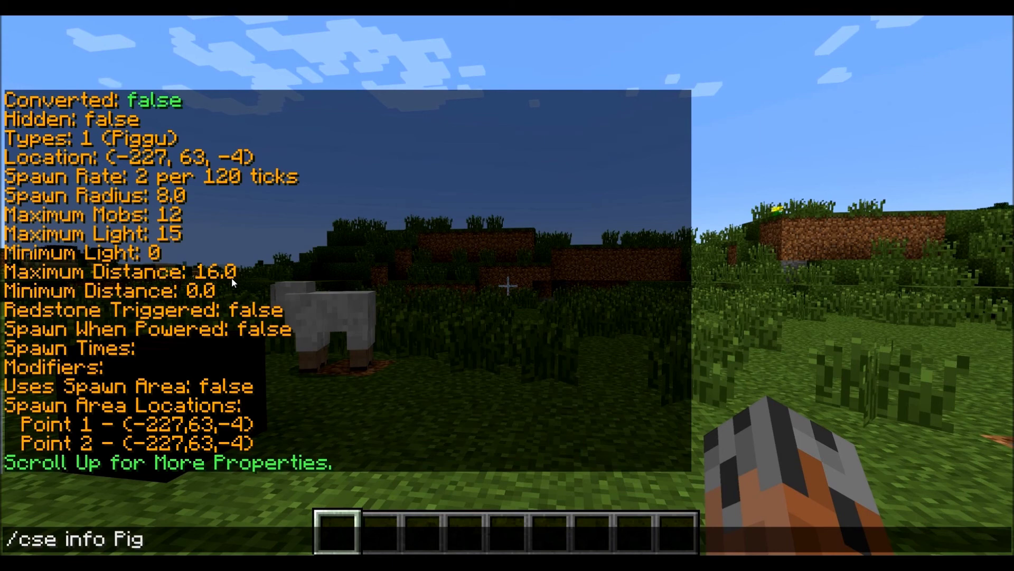
Display the entity information for Piggu with /cse info and review its full property list
key("Return")
key("t")
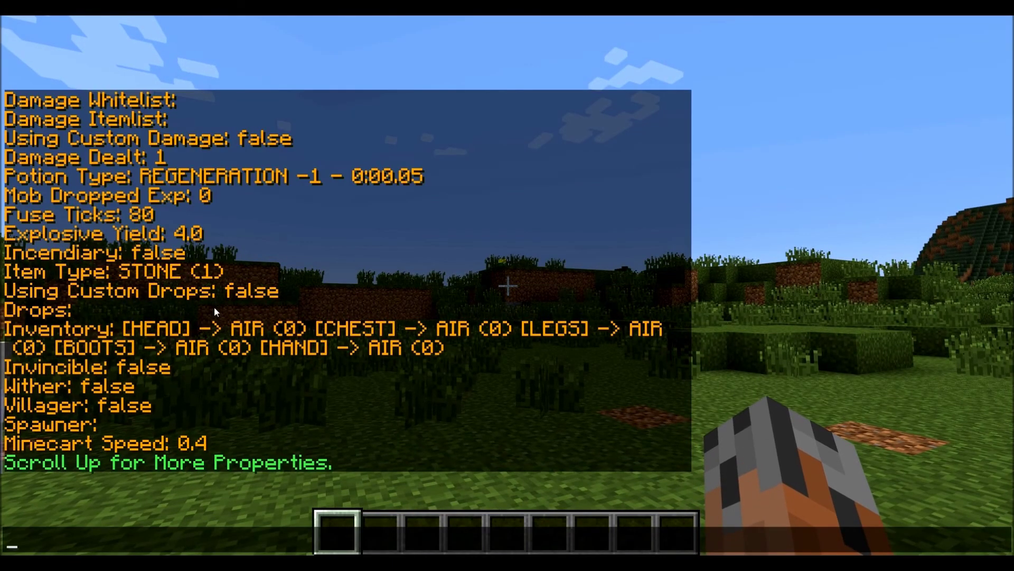
scroll(214, 307, "up", 6)
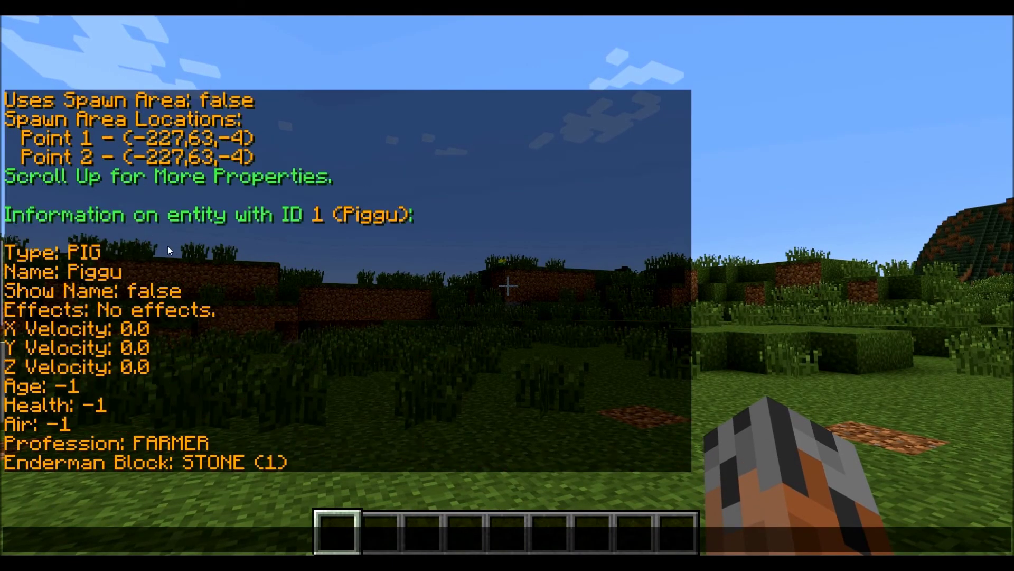
scroll(99, 264, "down", 15)
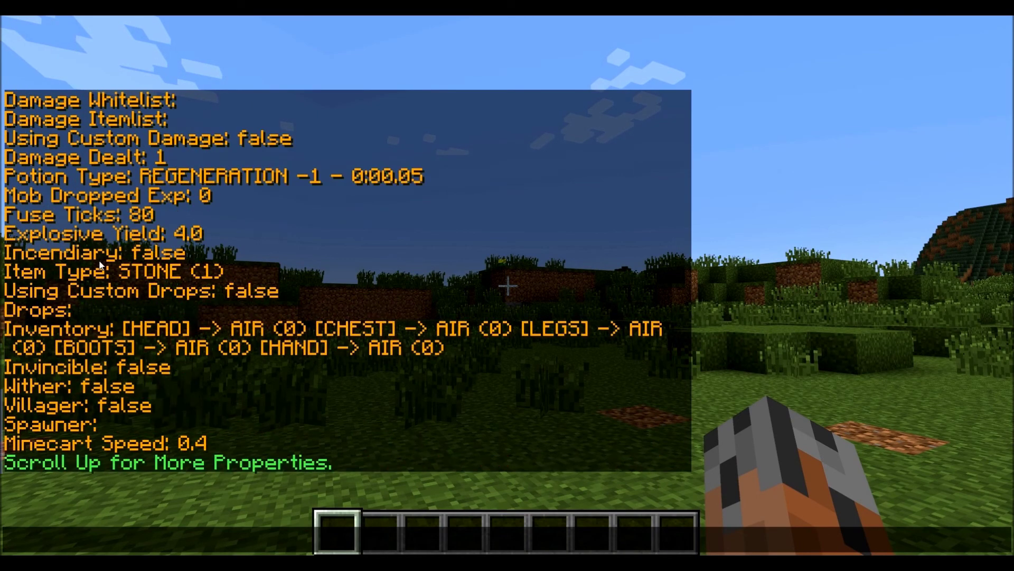
key("Escape")
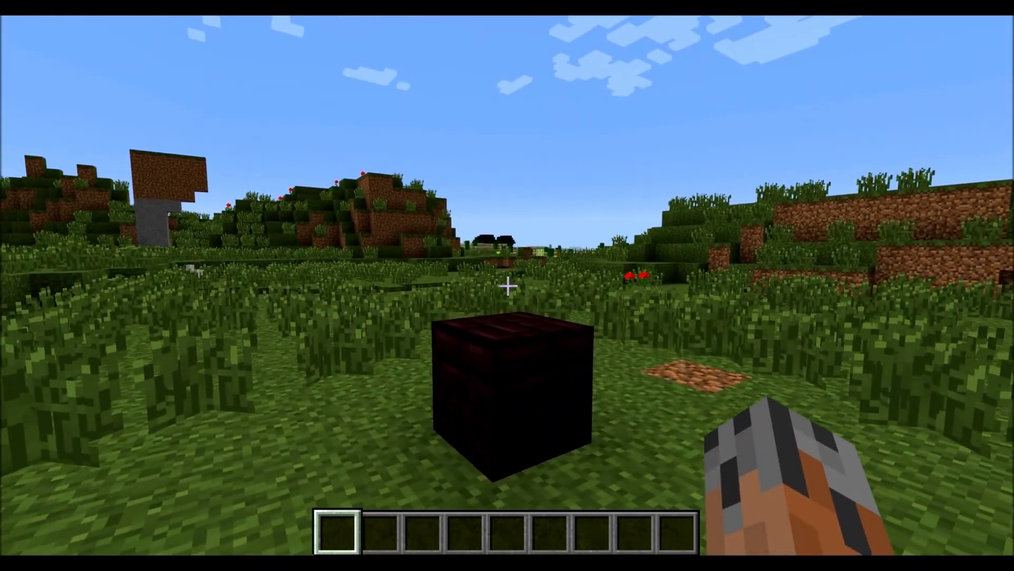
right_click(508, 285)
key("t")
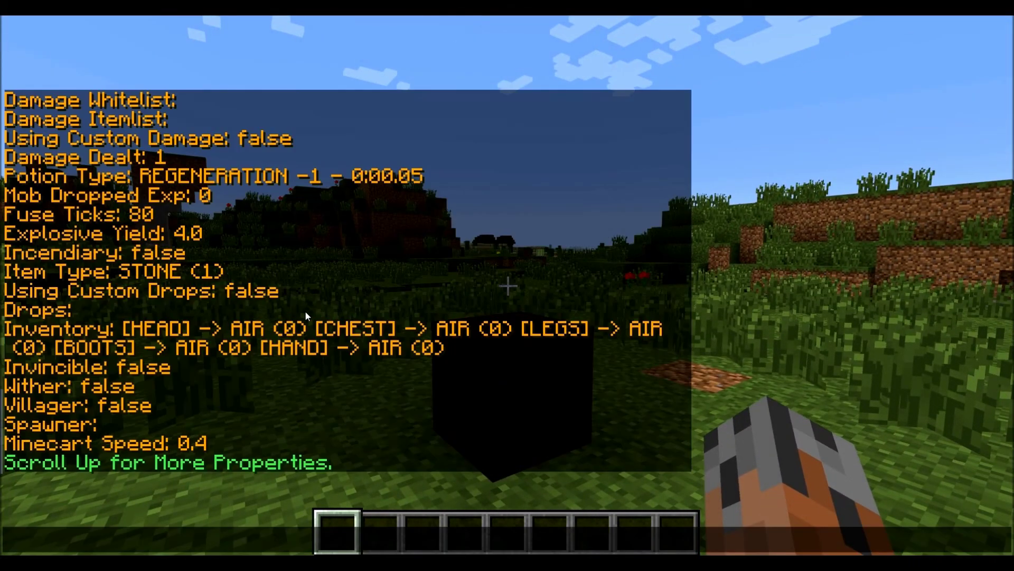
key("Escape")
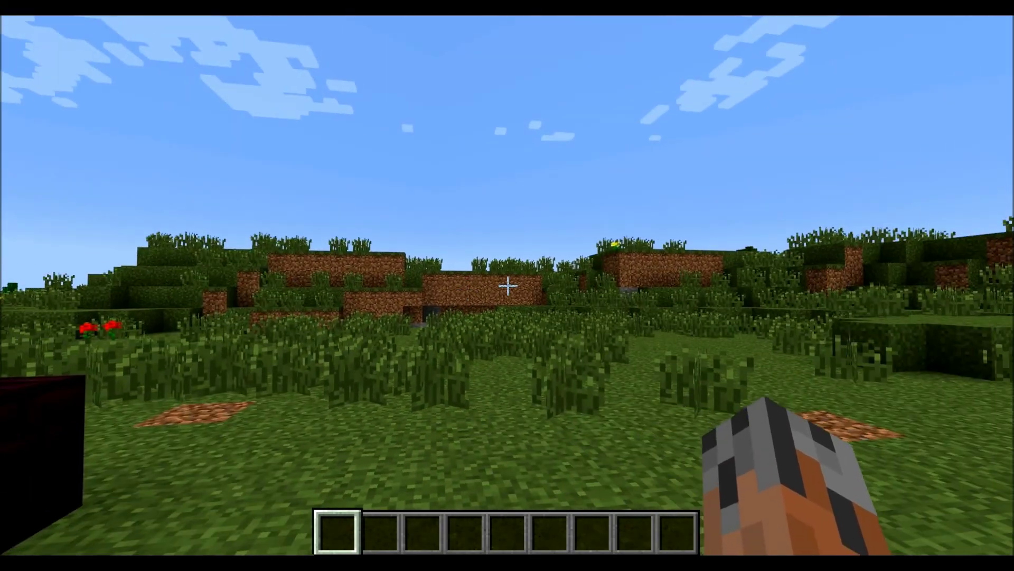
key("w")
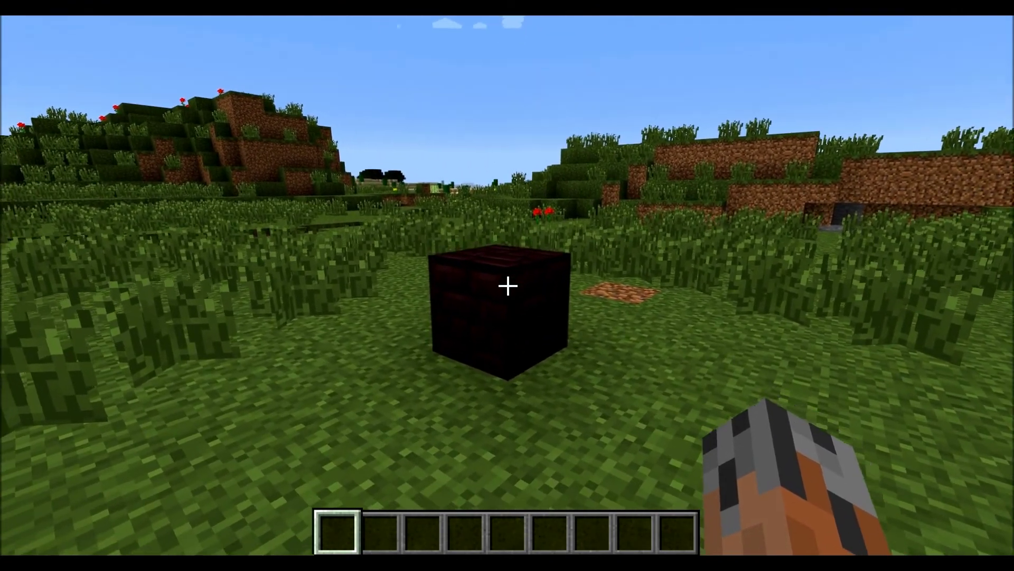
Deactivate the spawner PigguSpawner by name with the /css off command
key("t")
key("Escape")
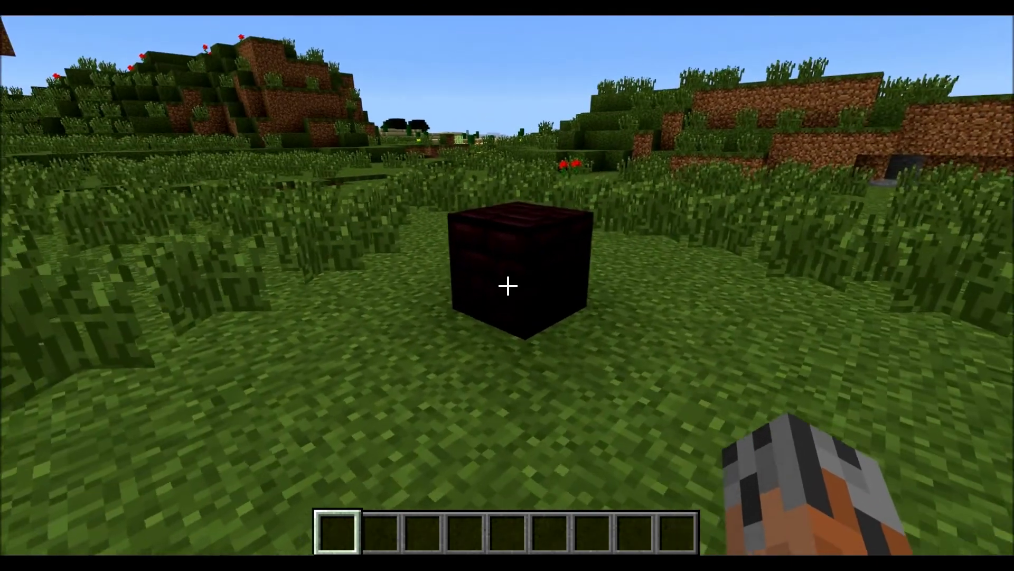
key("t")
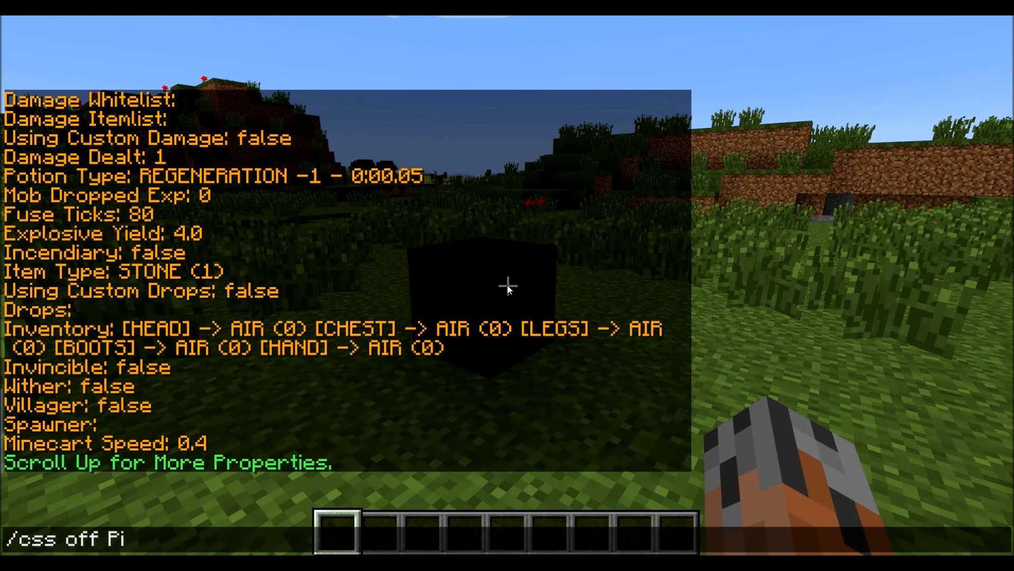
type("/css off PigguSpawner")
key("Return")
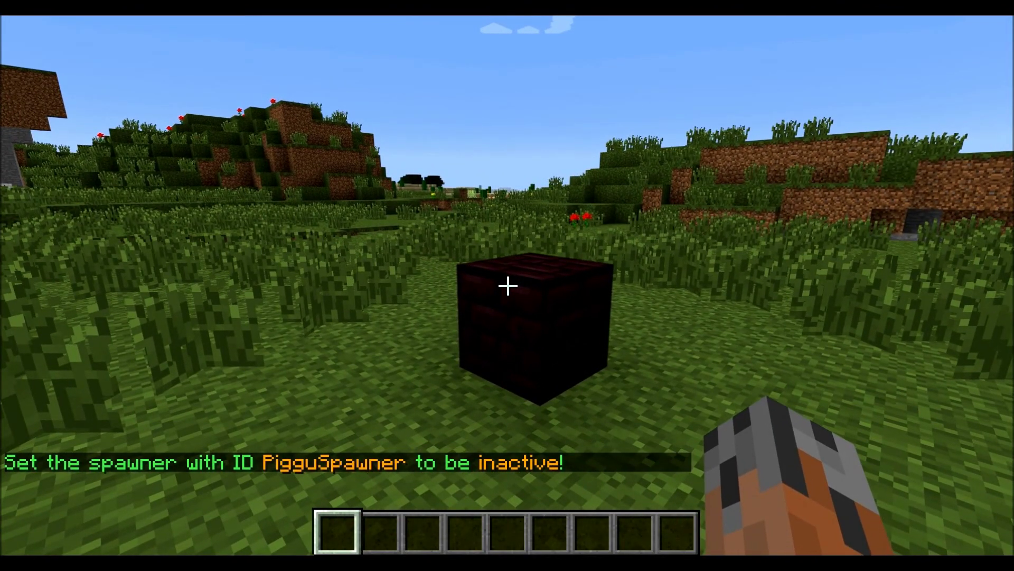
Activate all spawners with /css allon and fly above the spawner block to watch for spawned pigs
key("s")
key("d")
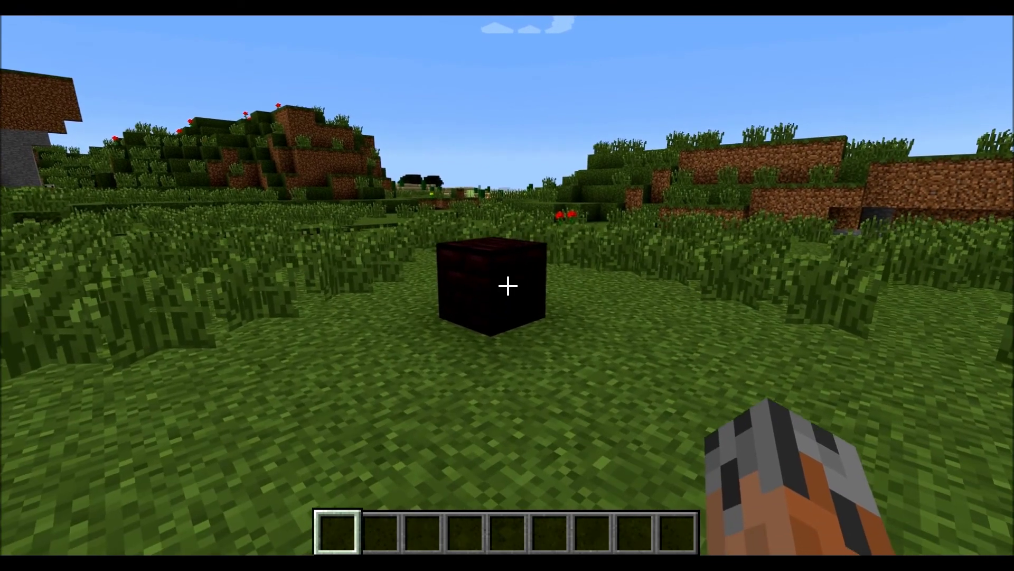
key("t")
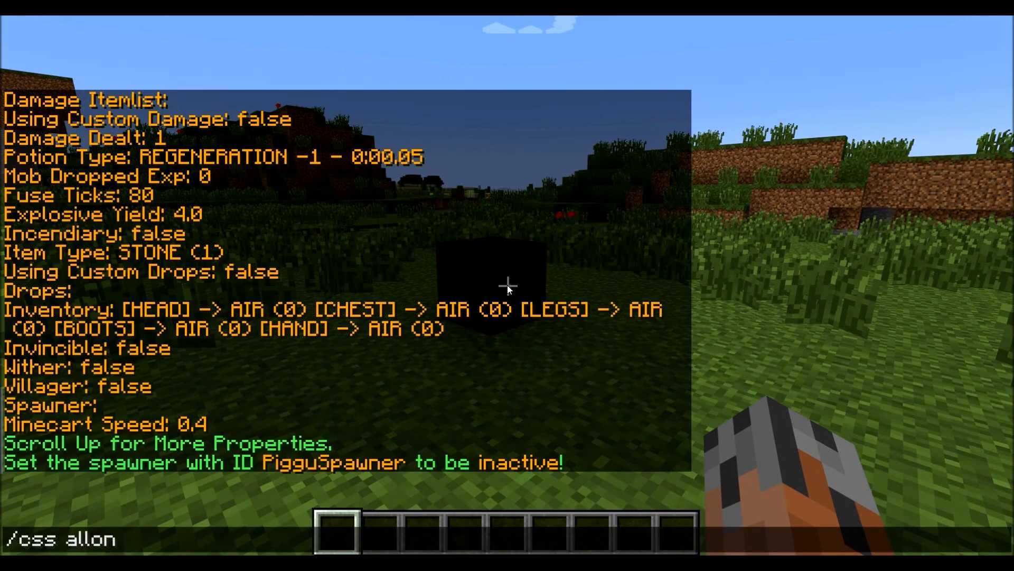
key("Return")
key("s")
key("space")
key("space")
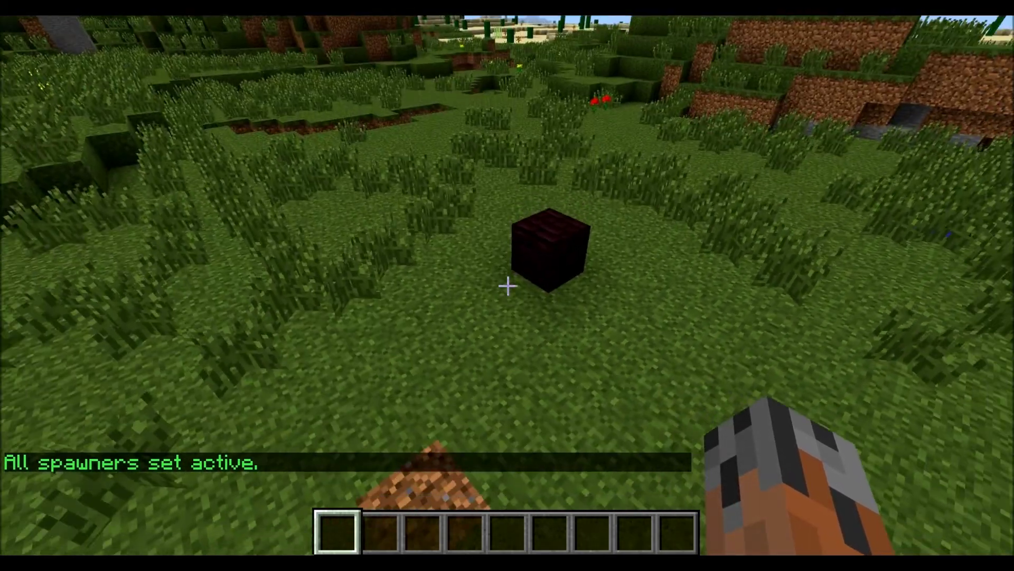
key("d")
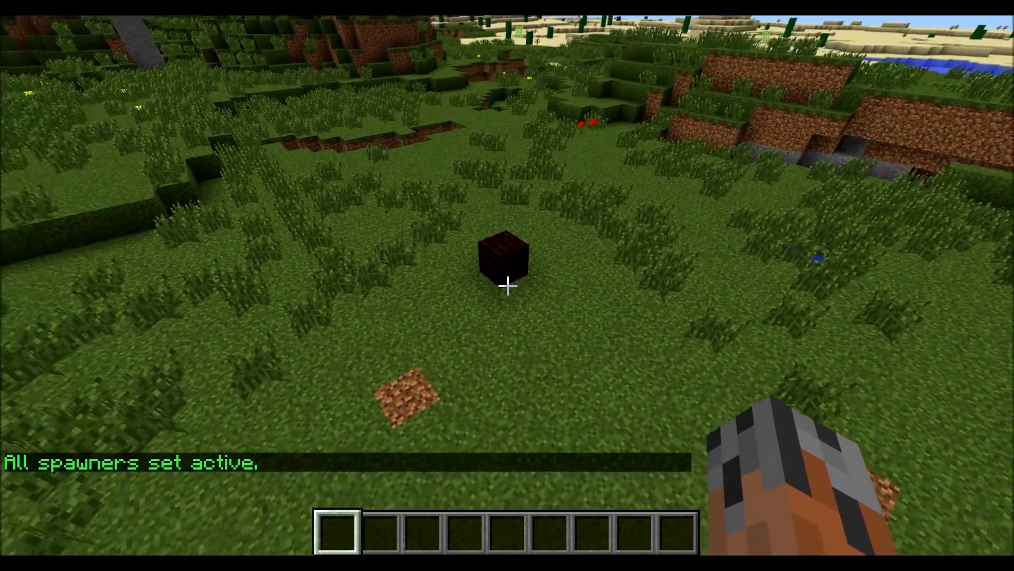
key("a")
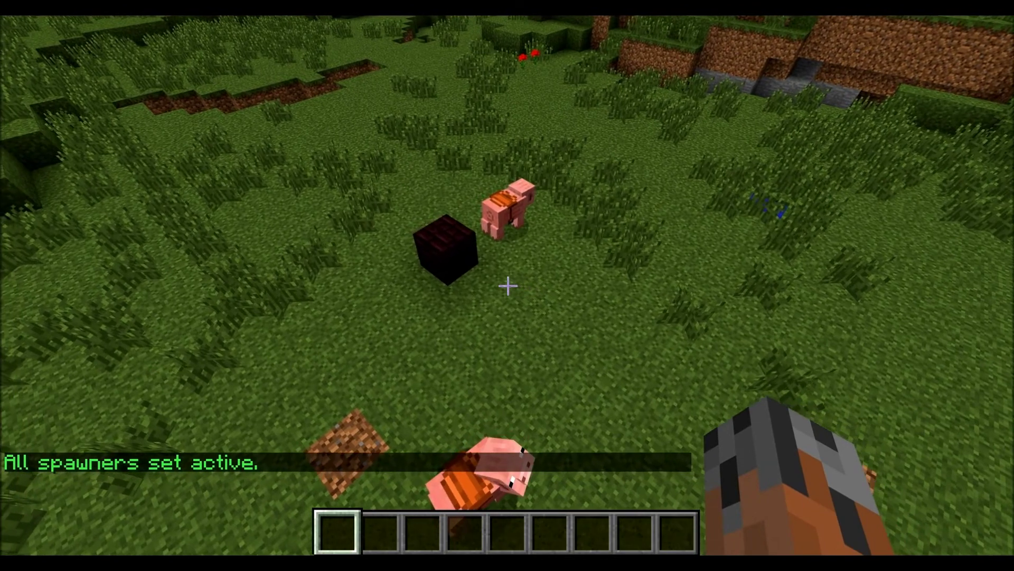
Reuse the previous command as /css alloff to deactivate all spawners
key("t")
key("Up")
key("Left")
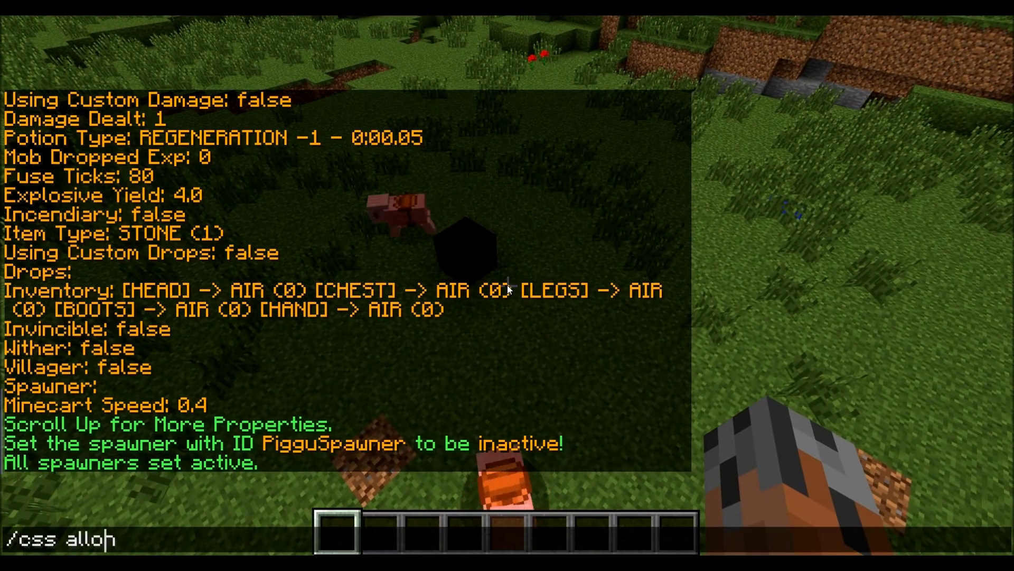
type("f")
key("Return")
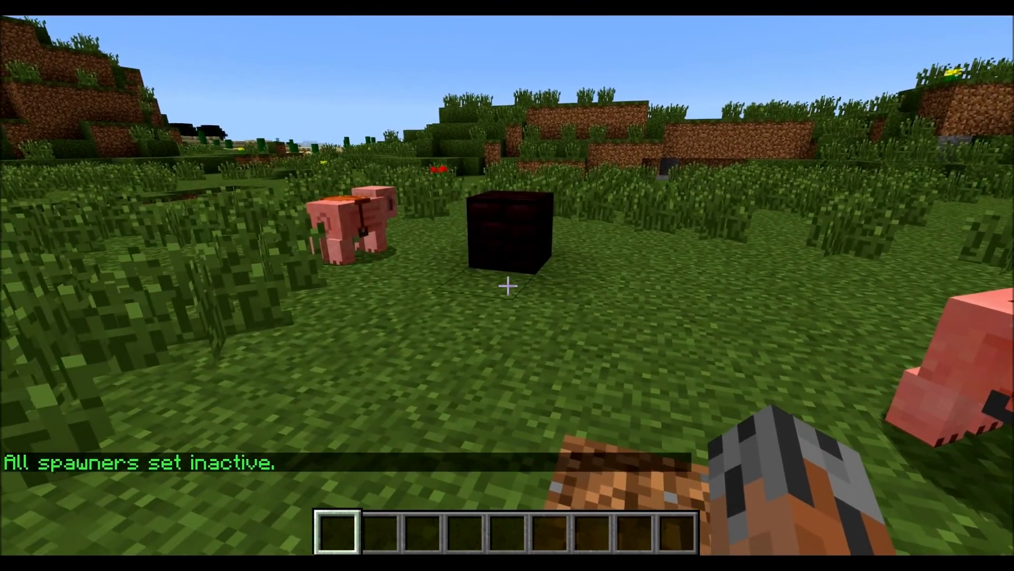
Examine the saddled pigs and the area around the spawner block from the ground and from above
key("s")
key("d")
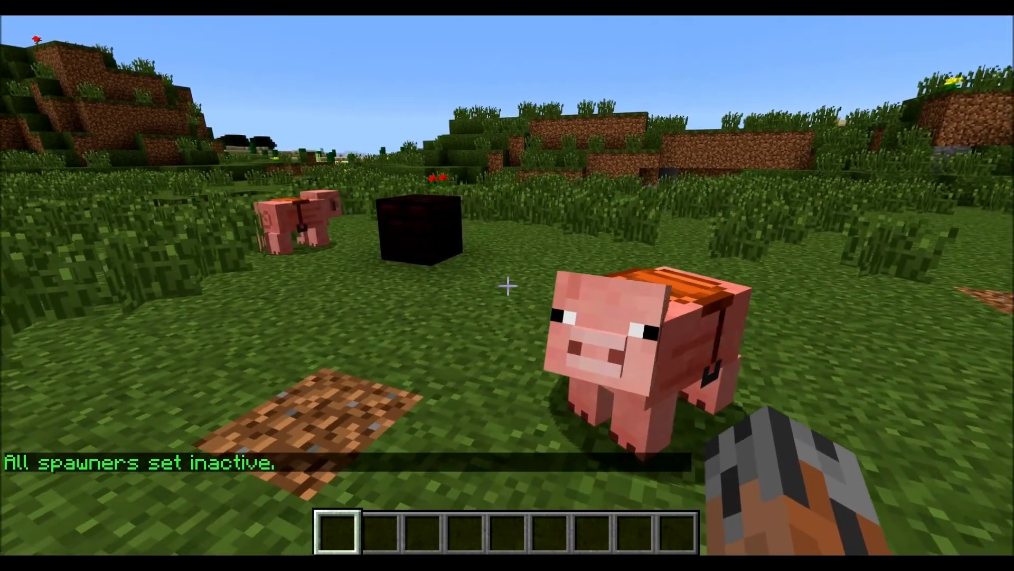
key("a")
key("w")
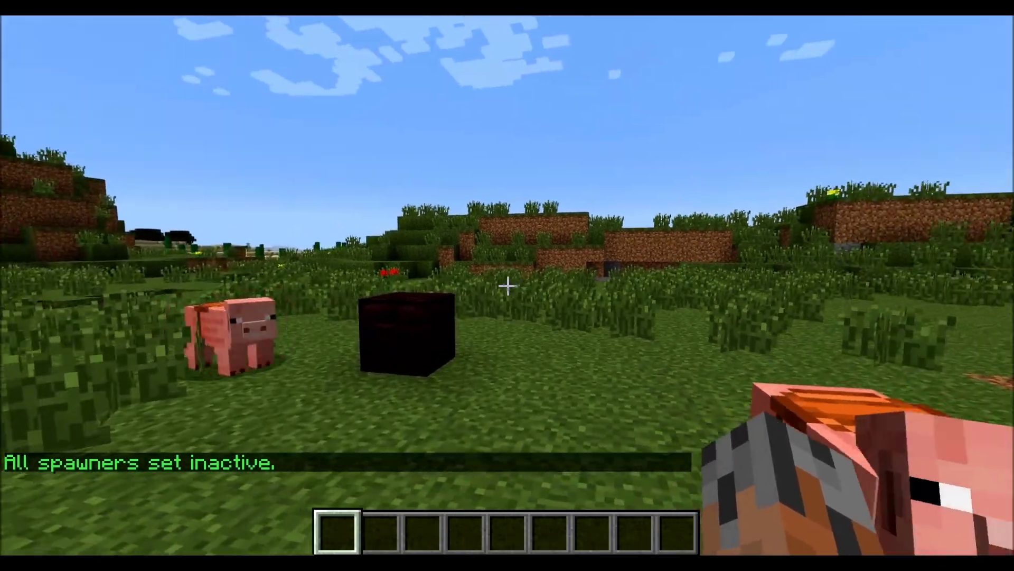
key("d")
key("space")
key("space")
key("s")
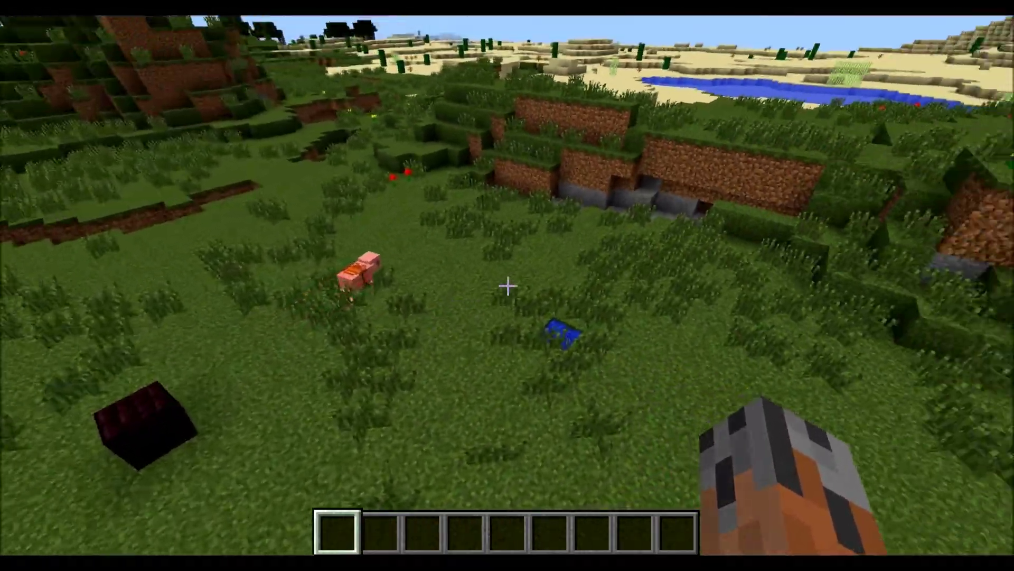
key("s")
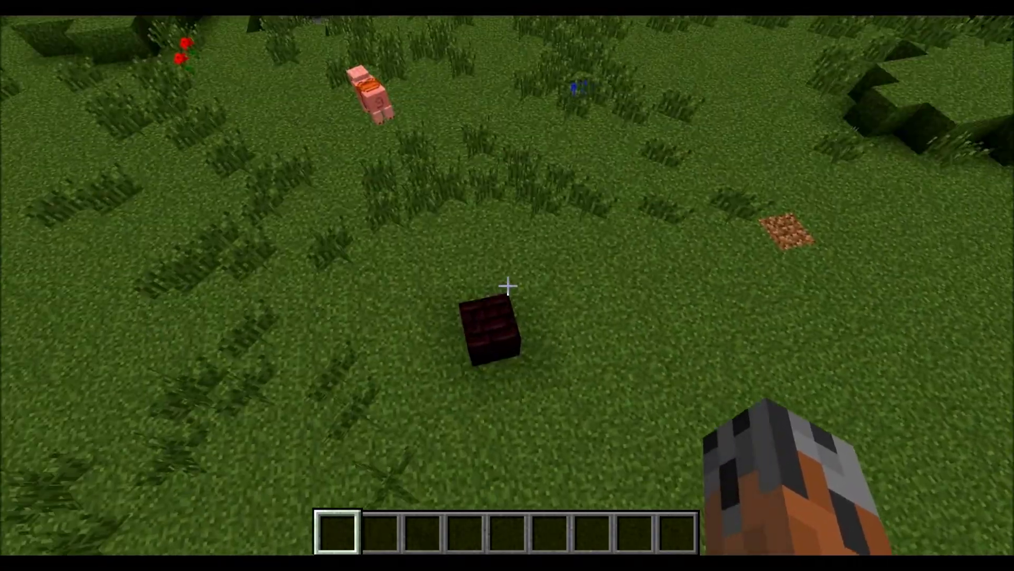
Remove the mobs spawned by PigguSpawner with the /css removemobs command
key("t")
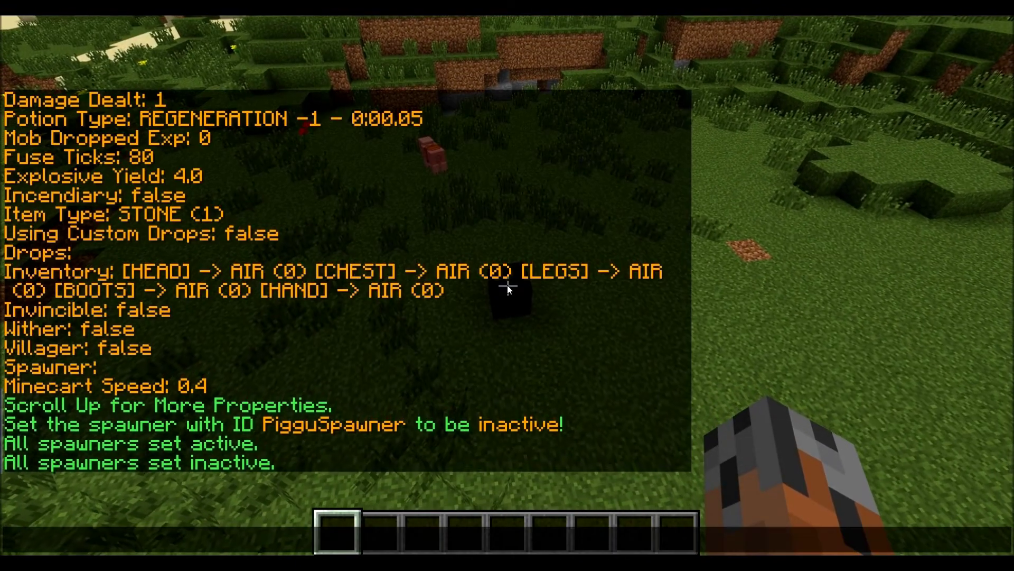
type("emoveon")
key("BackSpace")
key("BackSpace")
type("mo")
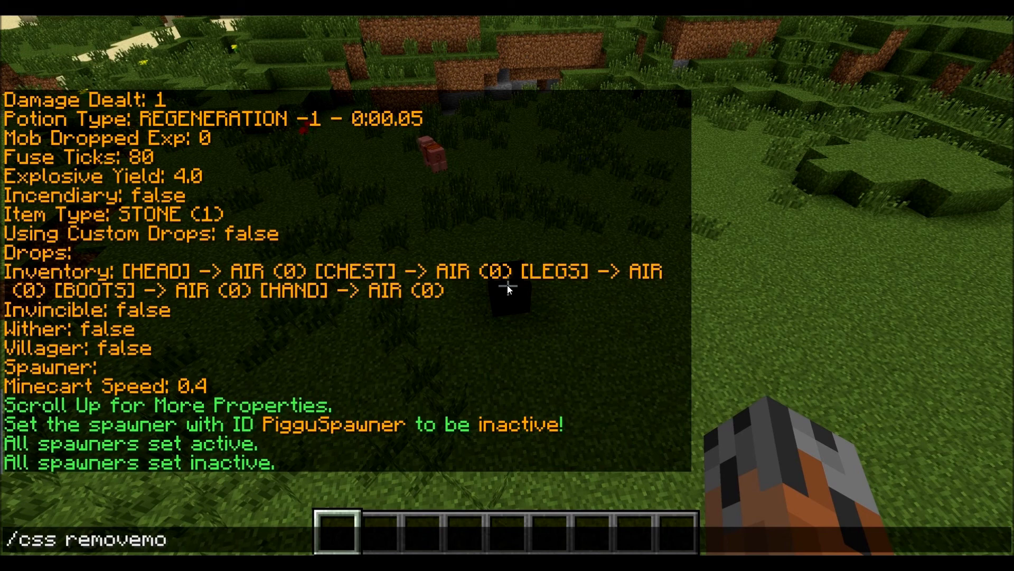
type("bs")
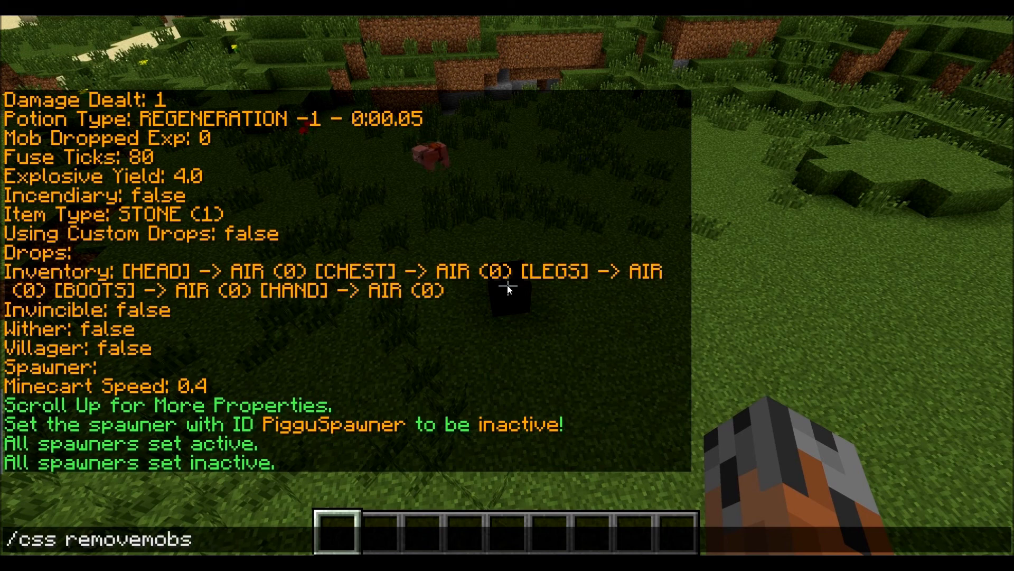
type(" Piggut")
type("pawner")
key("Return")
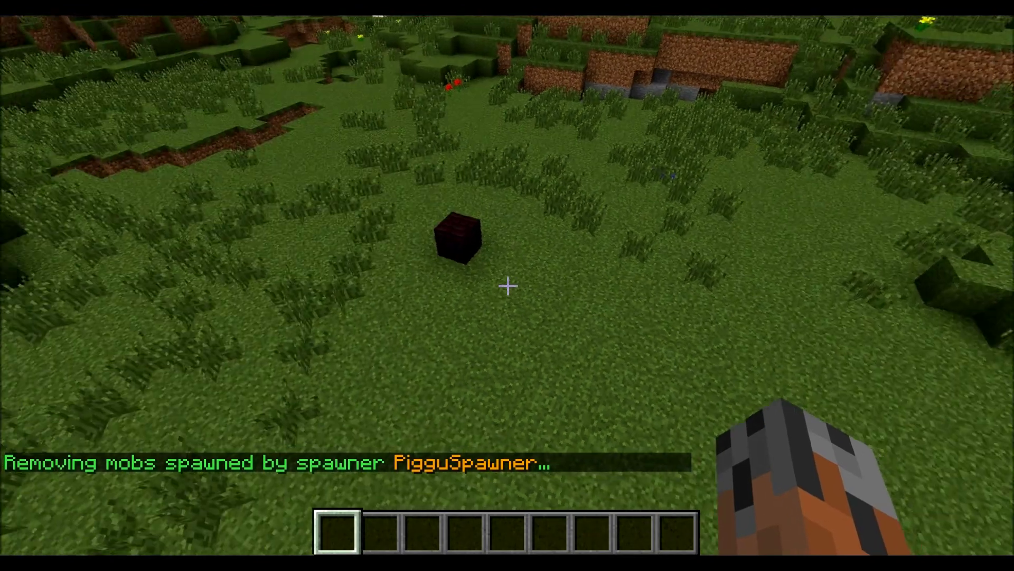
Rework the previous /css removal command to remove all spawned mobs from every spawner
key("t")
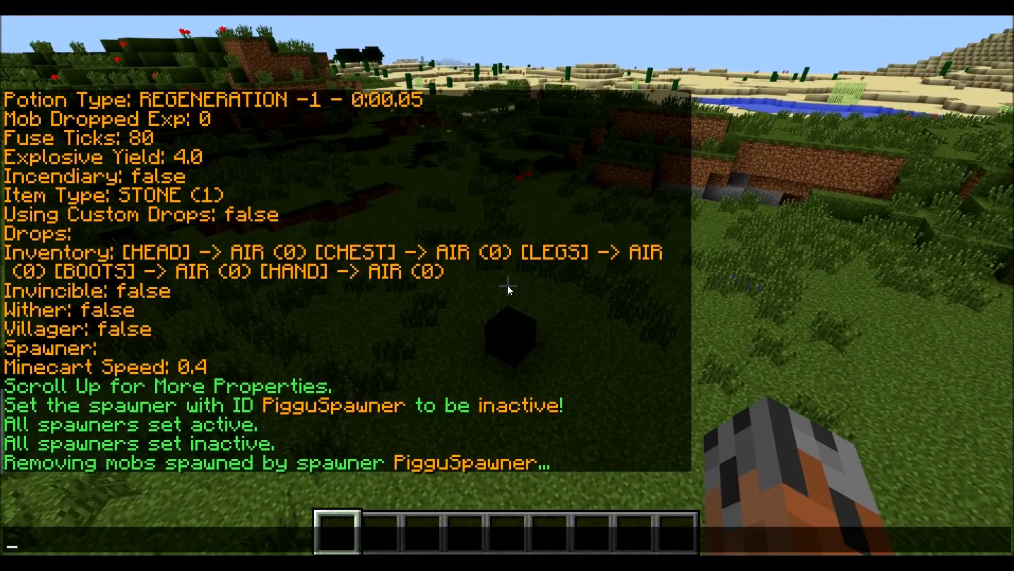
key("Up")
key("BackSpace")
key("BackSpace")
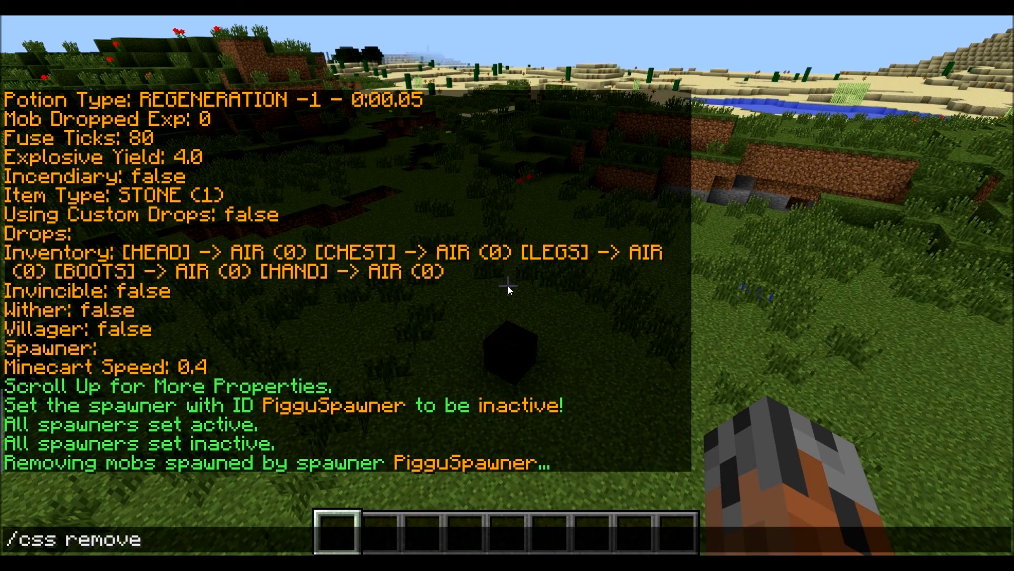
key("Return")
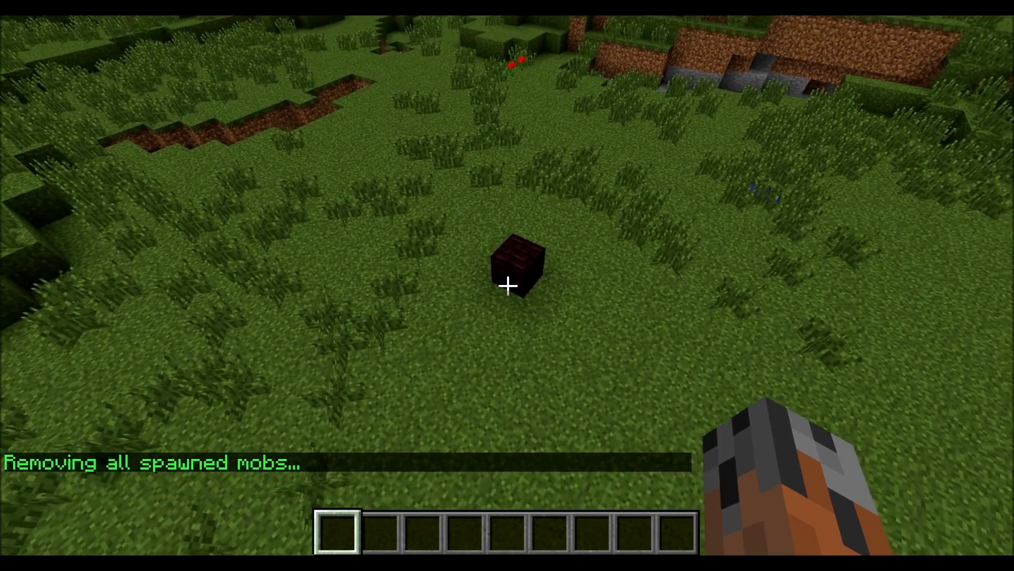
key("shift")
key("w")
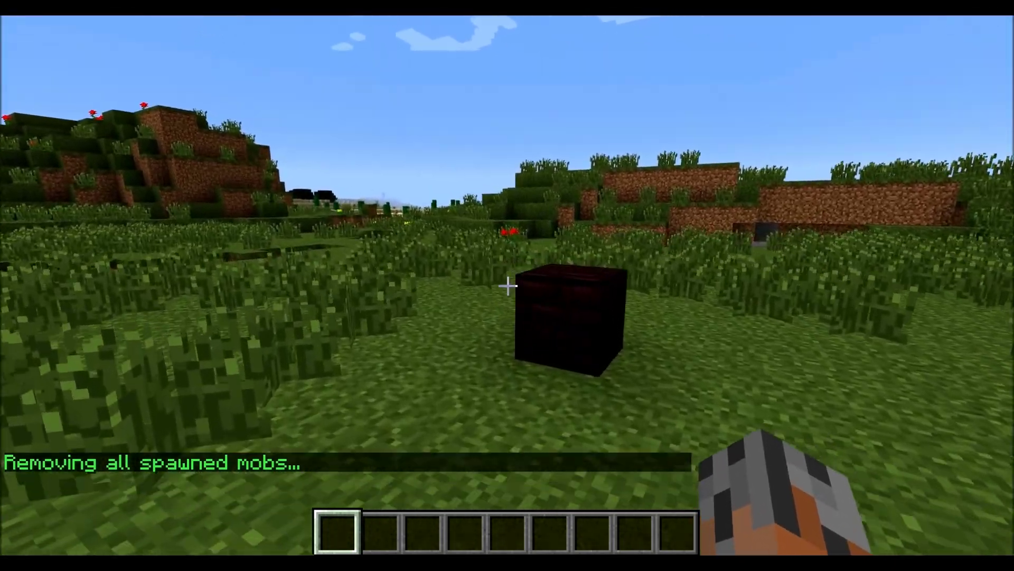
key("s")
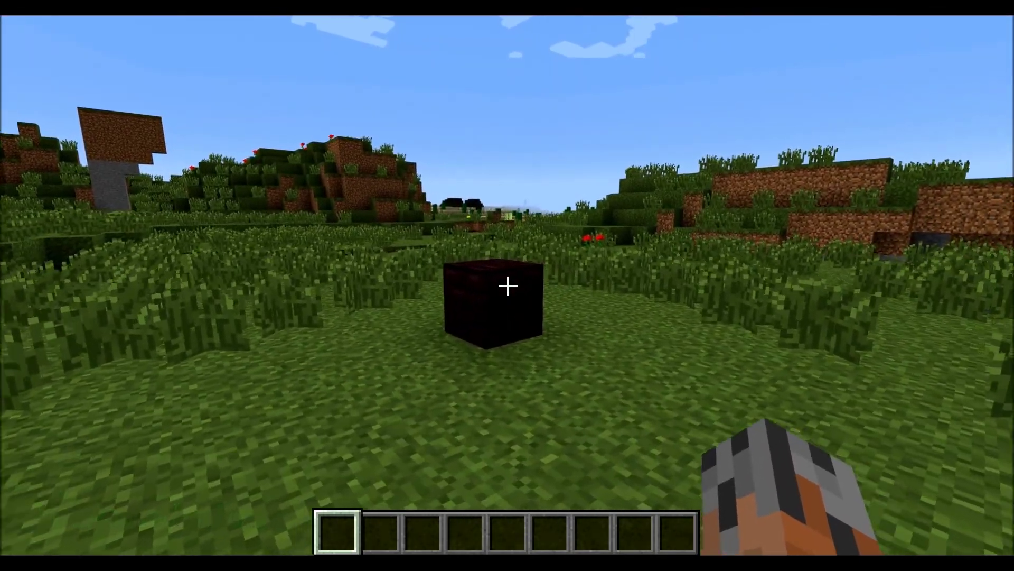
key("w")
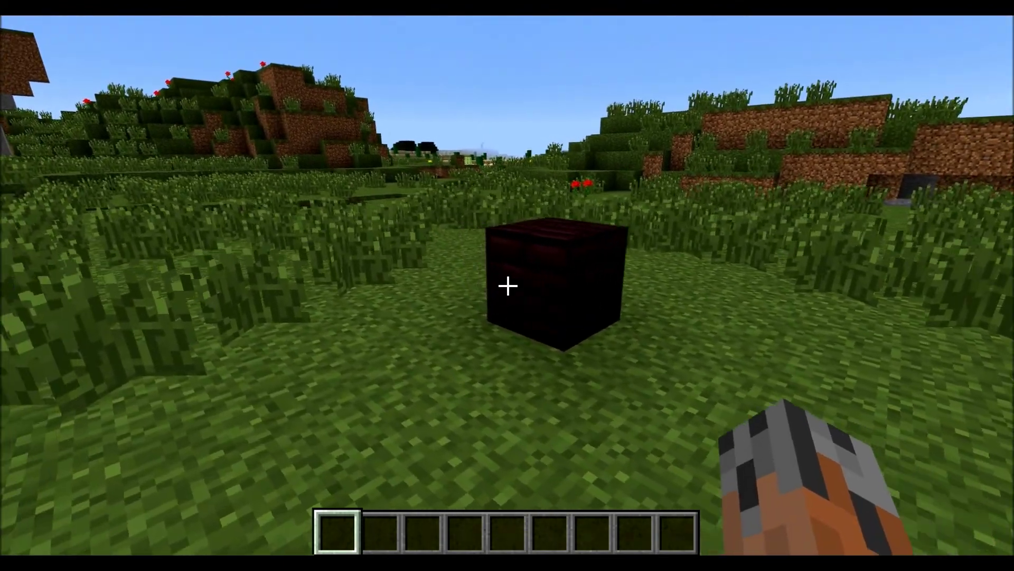
key("w")
key("s")
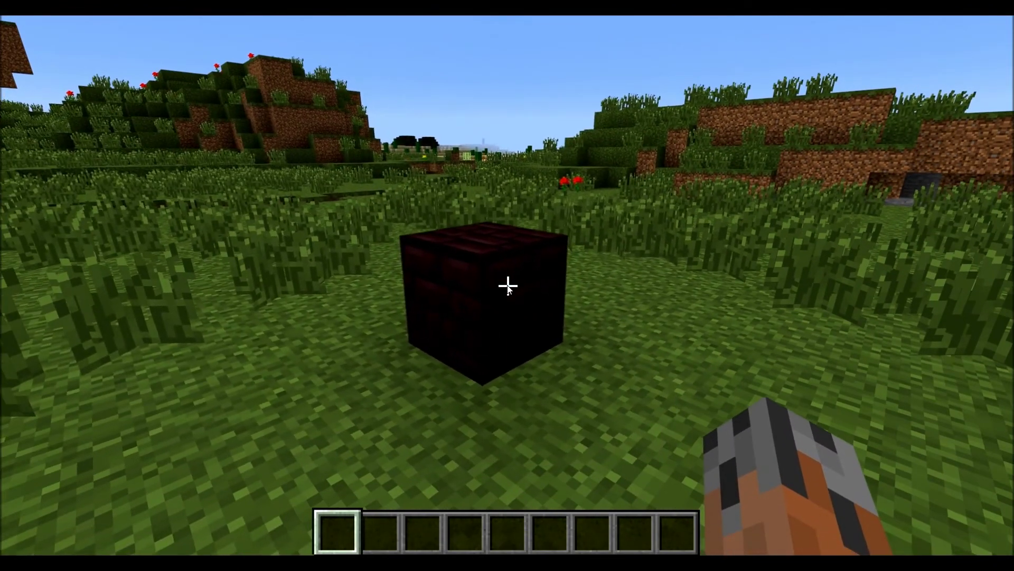
Select the entity Piggu with the /cse sel command
key("t")
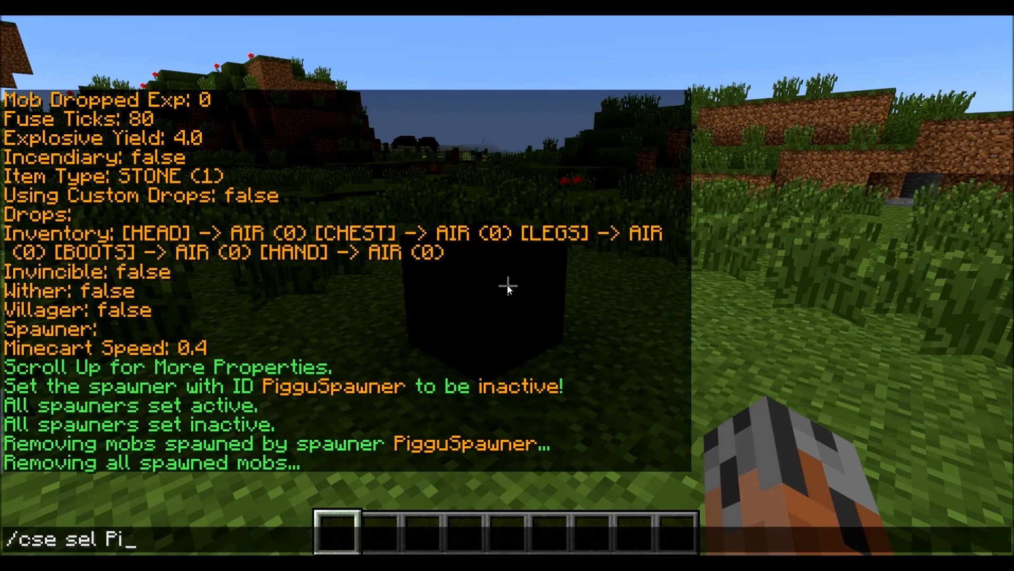
key("Return")
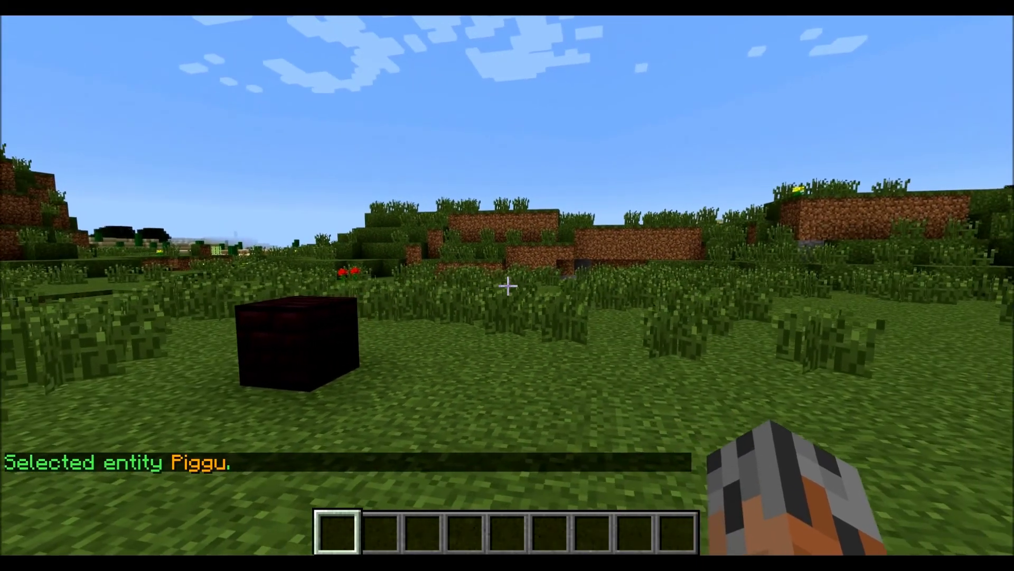
key("w")
key("s")
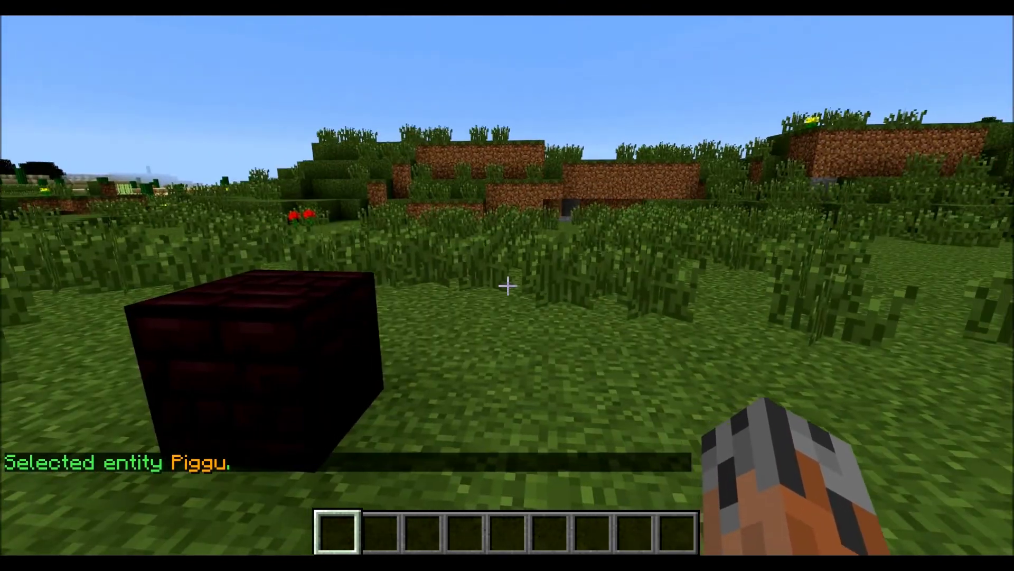
Set the selected entity's saddled property with /cse saddle true, without giving an entity name
key("t")
type("/")
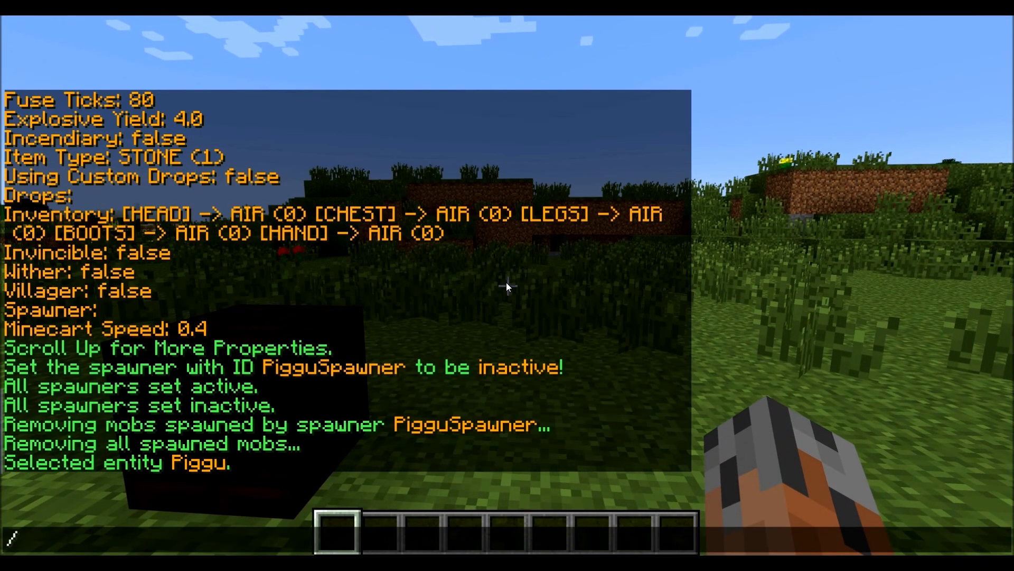
type("cse saddle")
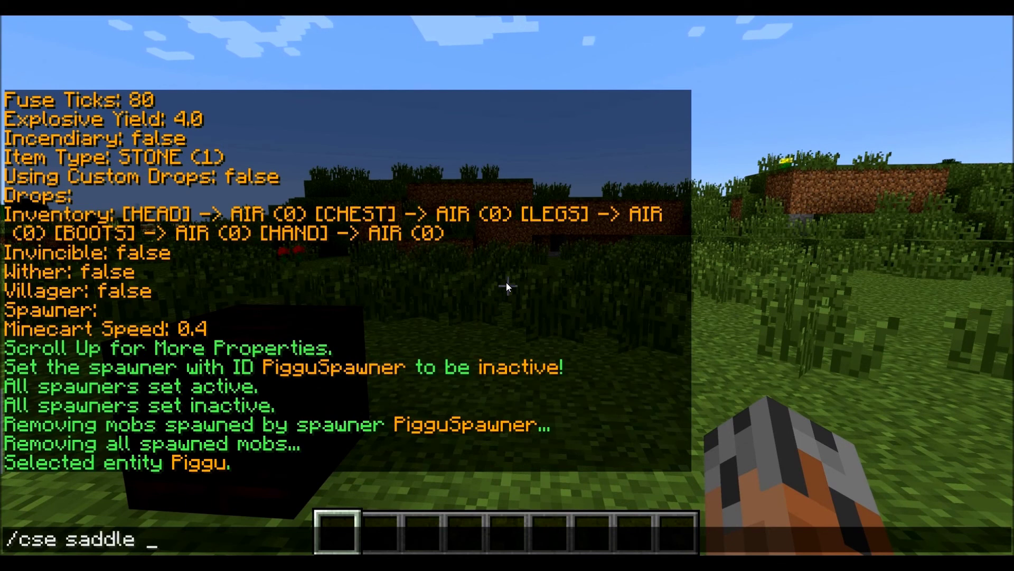
type(" true")
key("Return")
key("t")
key("Up")
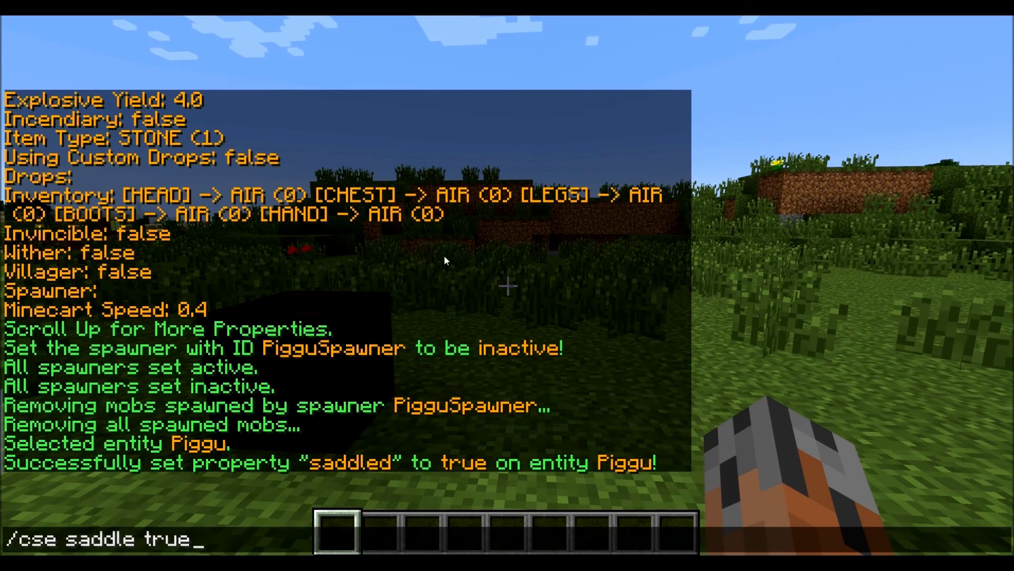
key("Down")
key("Escape")
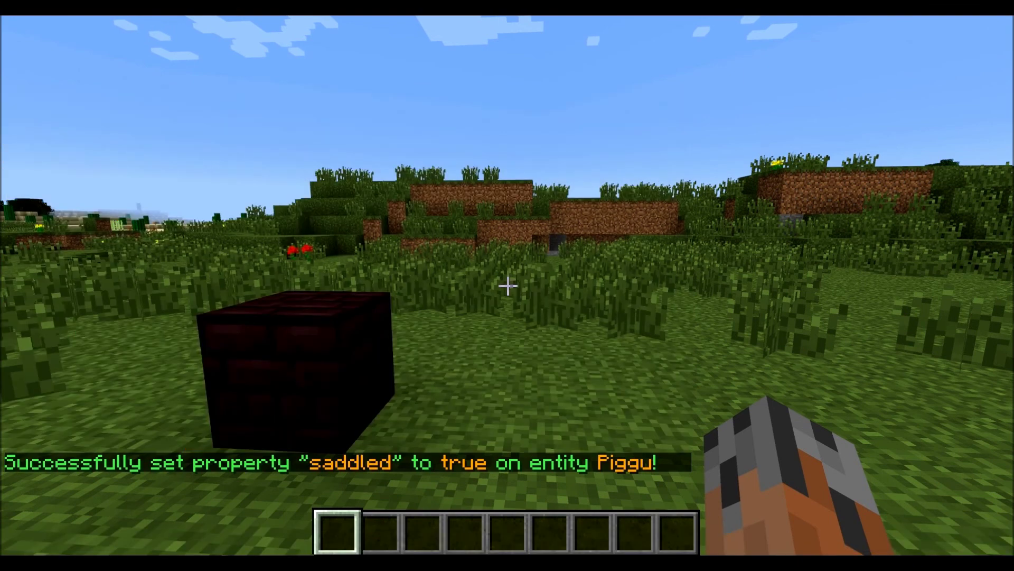
Select the spawner PigguSpawner with the /css sel command
key("slash")
type("css")
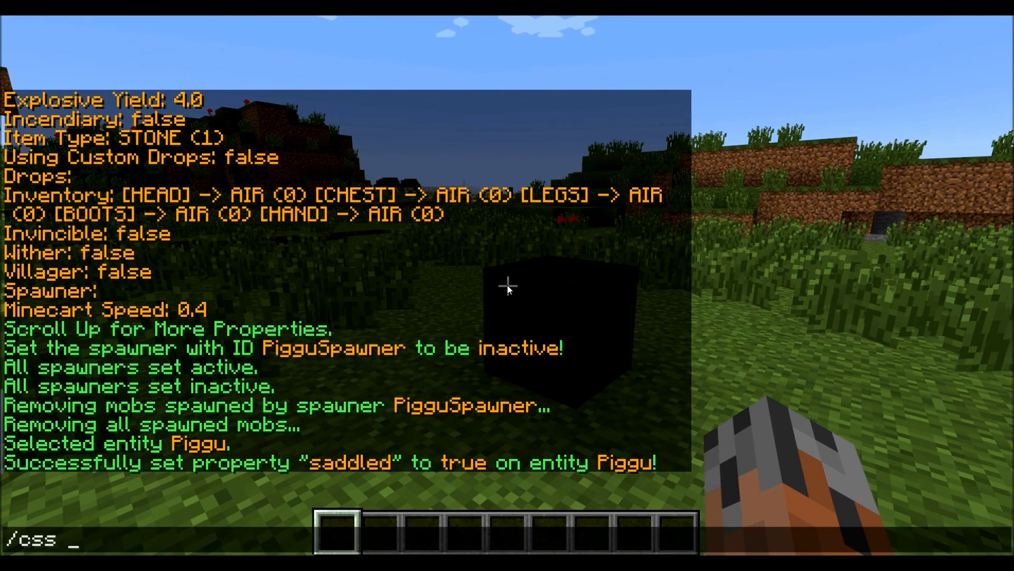
type(" sel PigguSpawner")
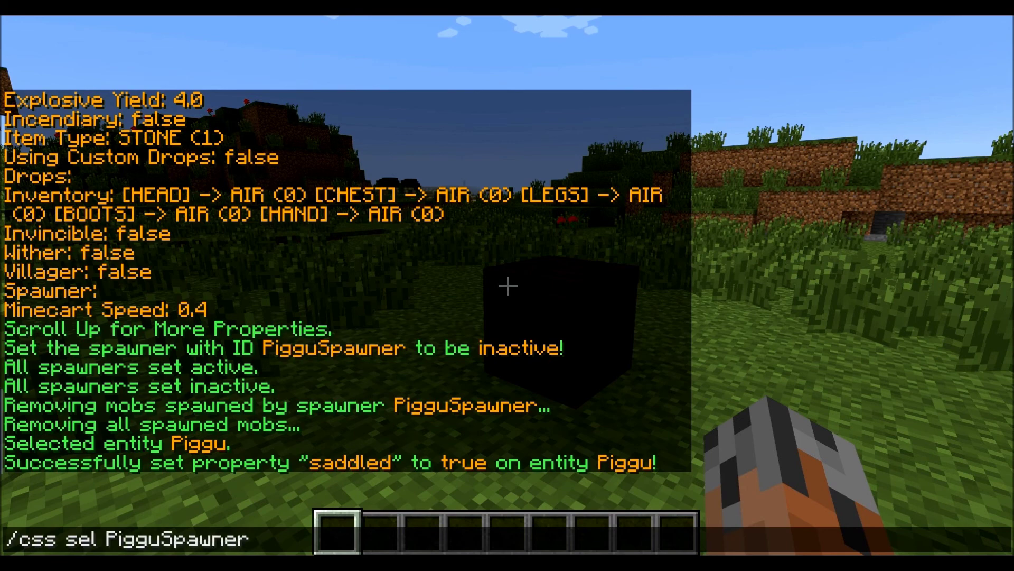
key("Return")
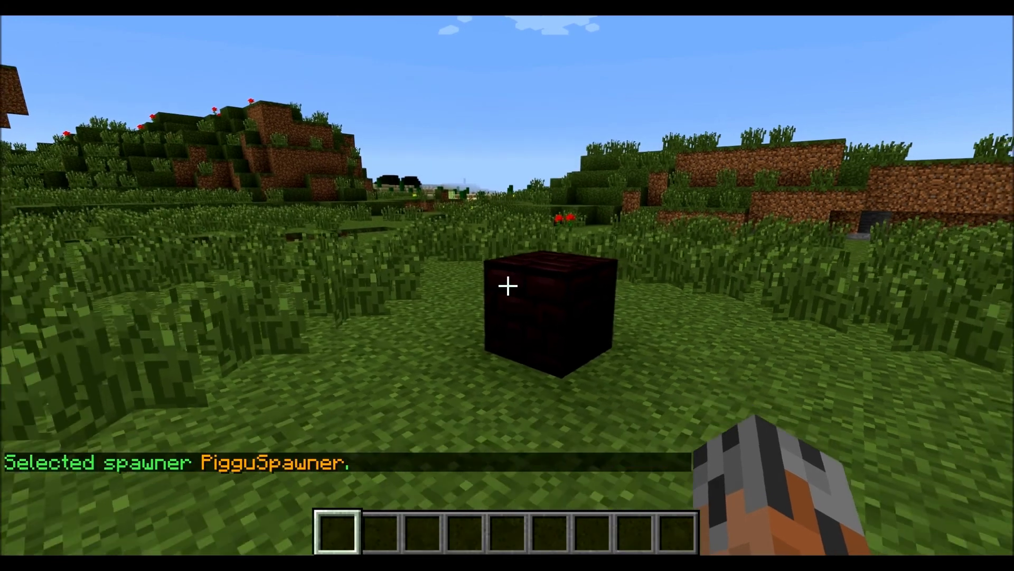
Set the selected spawner's spawn rate to 20 ticks with /css rate 20, without giving a spawner name
key("t")
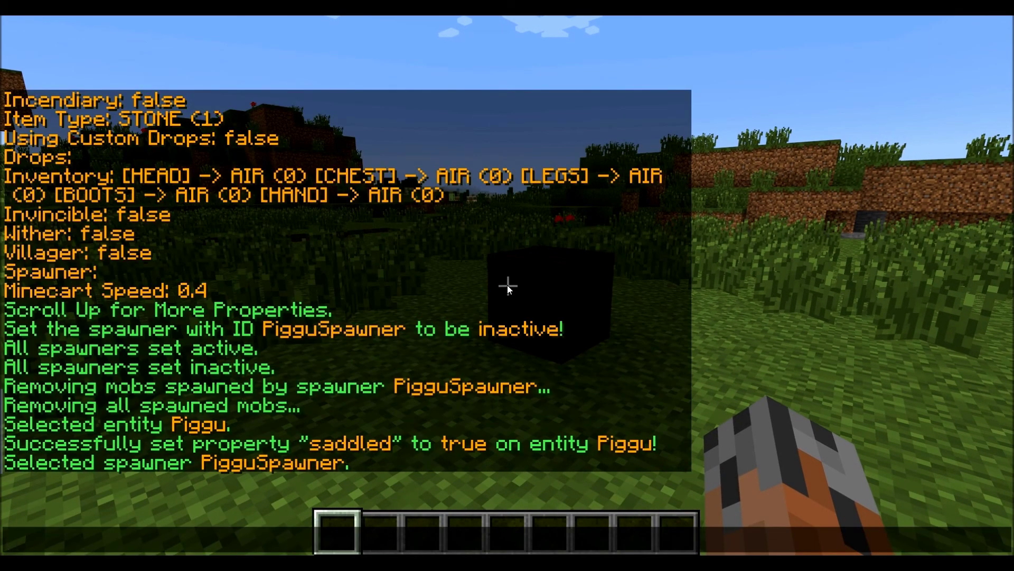
type("/css rate ")
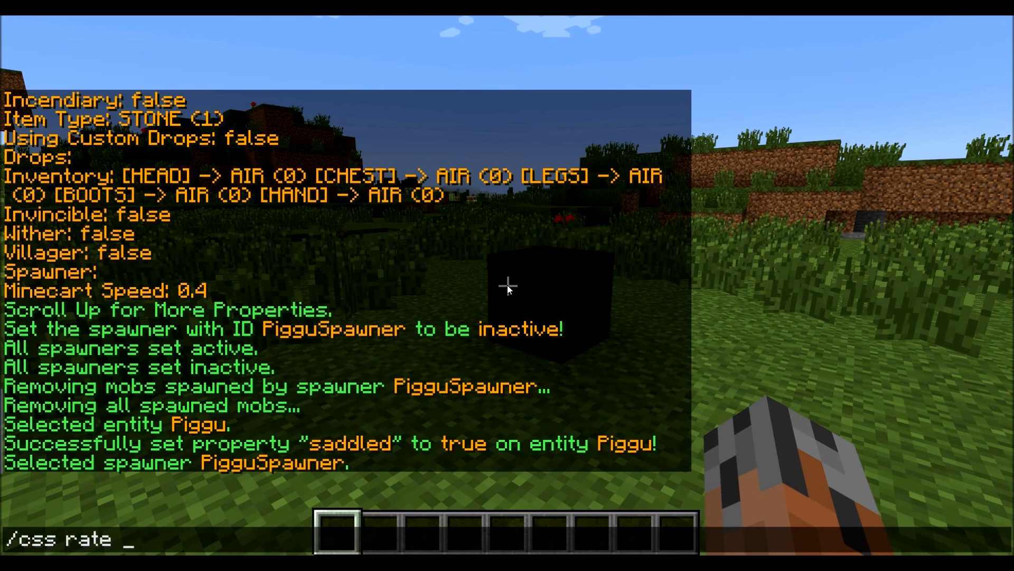
type("20")
key("Return")
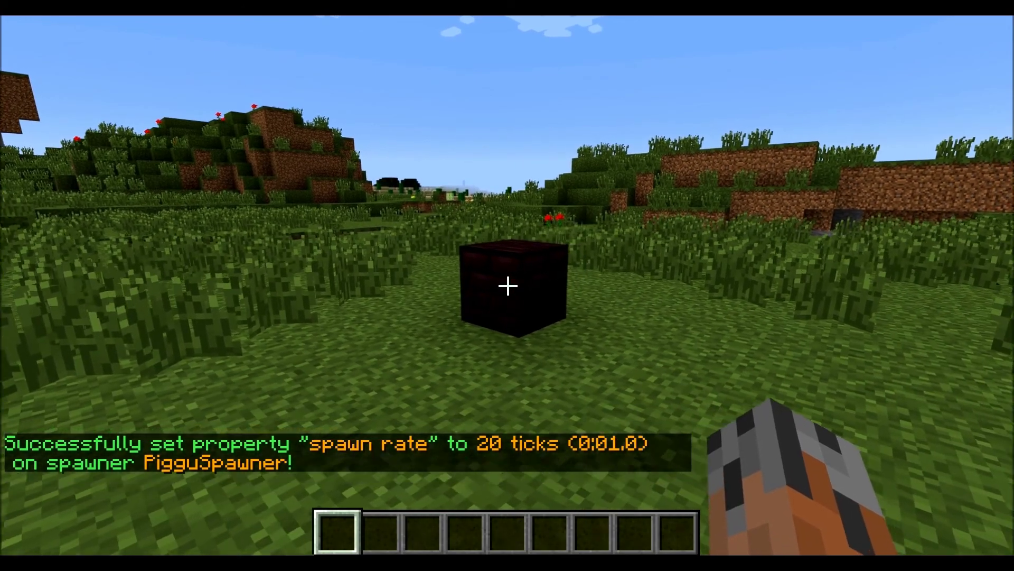
key("w")
key("s")
key("w")
key("s")
key("w")
key("w")
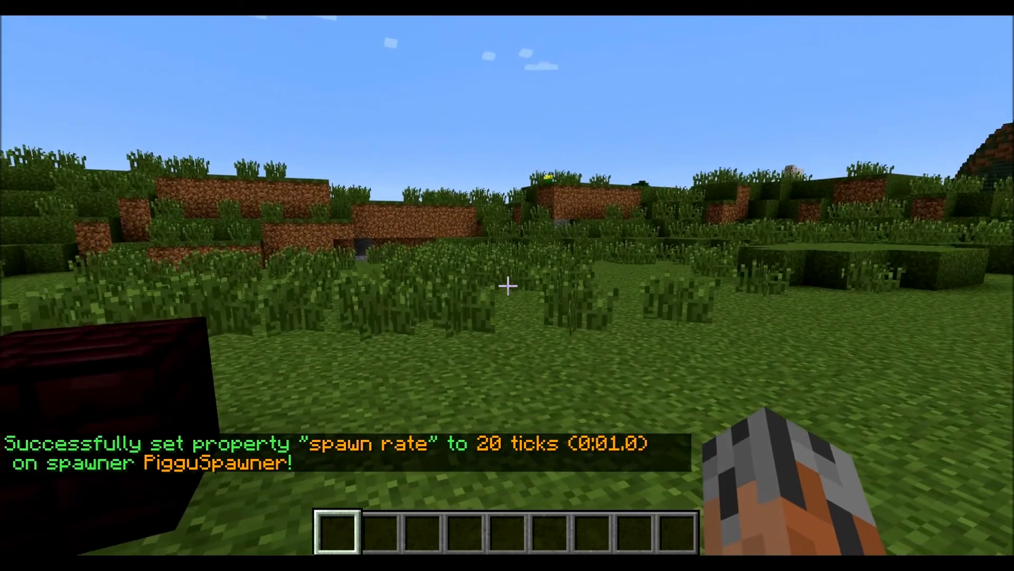
key("a")
key("s")
key("d")
Rework the previous rate command into /css rate t:0 20 to set the spawn rate of spawner 0
key("t")
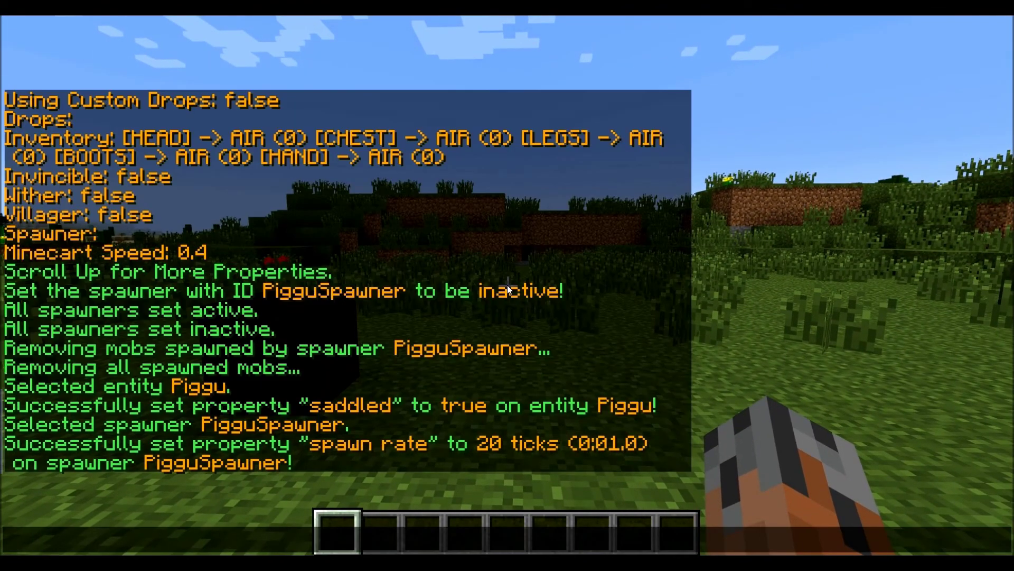
key("Up")
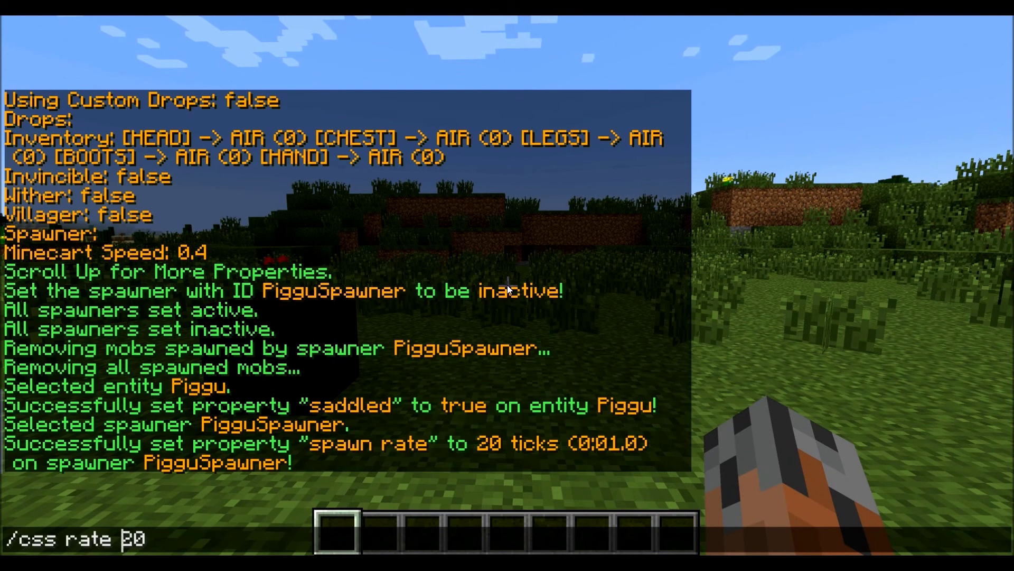
type("t:0")
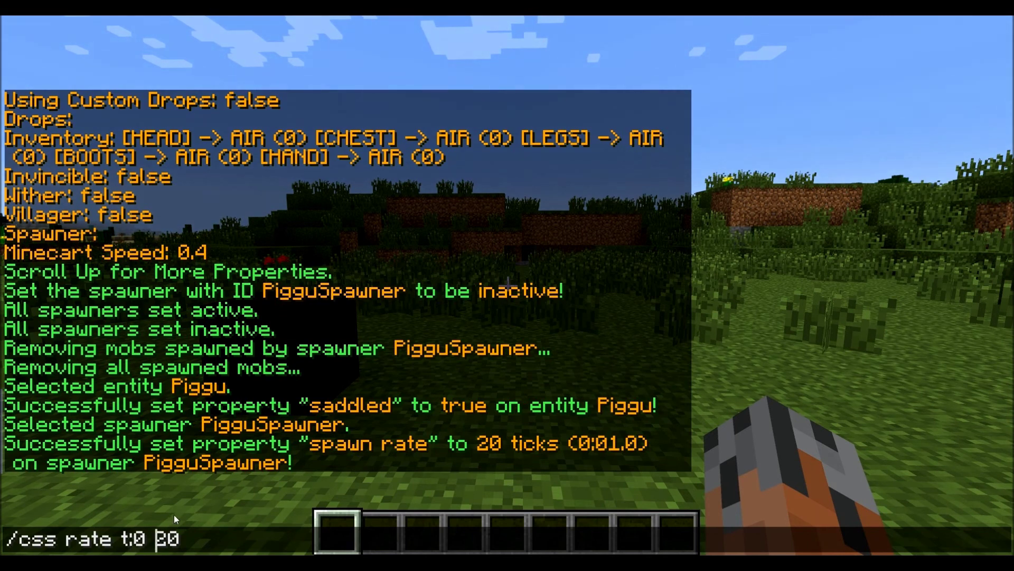
key("Return")
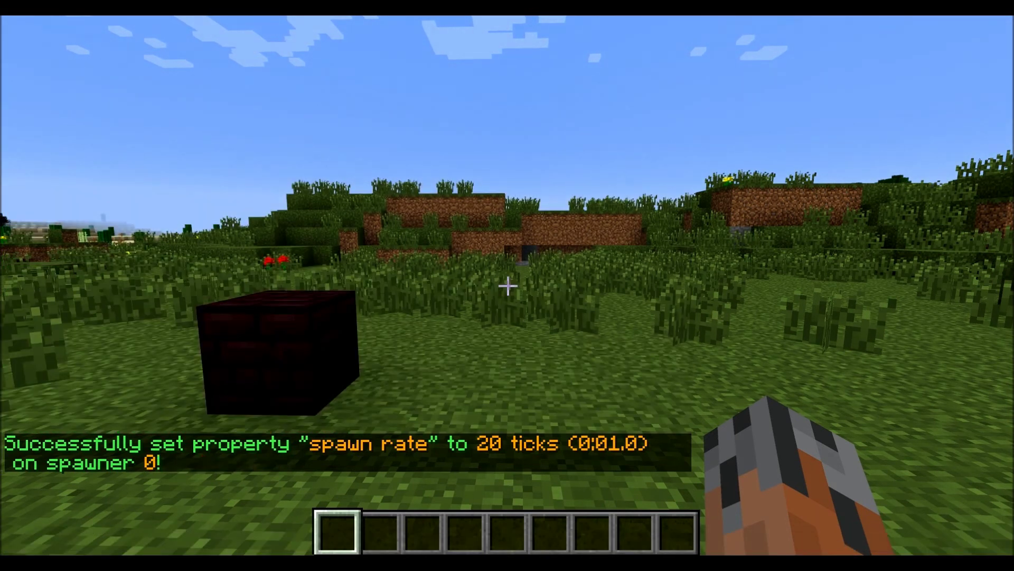
key("t")
key("Escape")
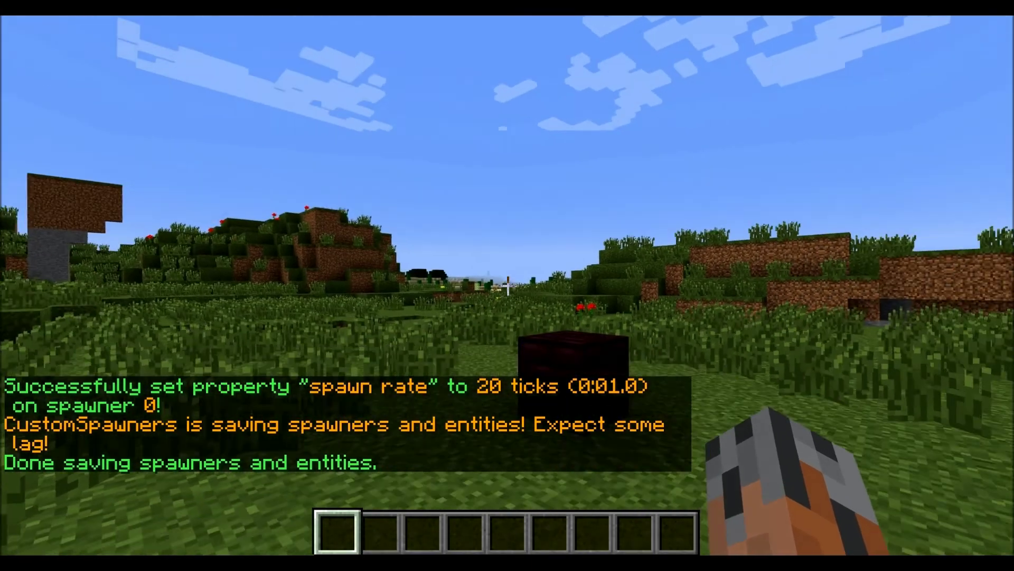
Deselect the current entity with the /cse sel command
key("slash")
type("cse sel")
key("Return")
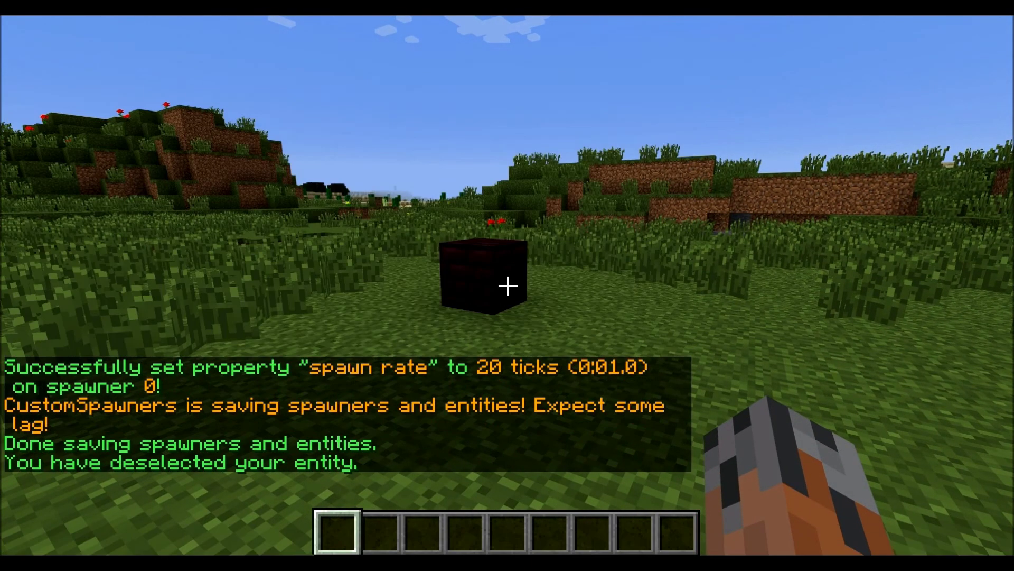
Deselect the current spawner with the /css sel none command
key("t")
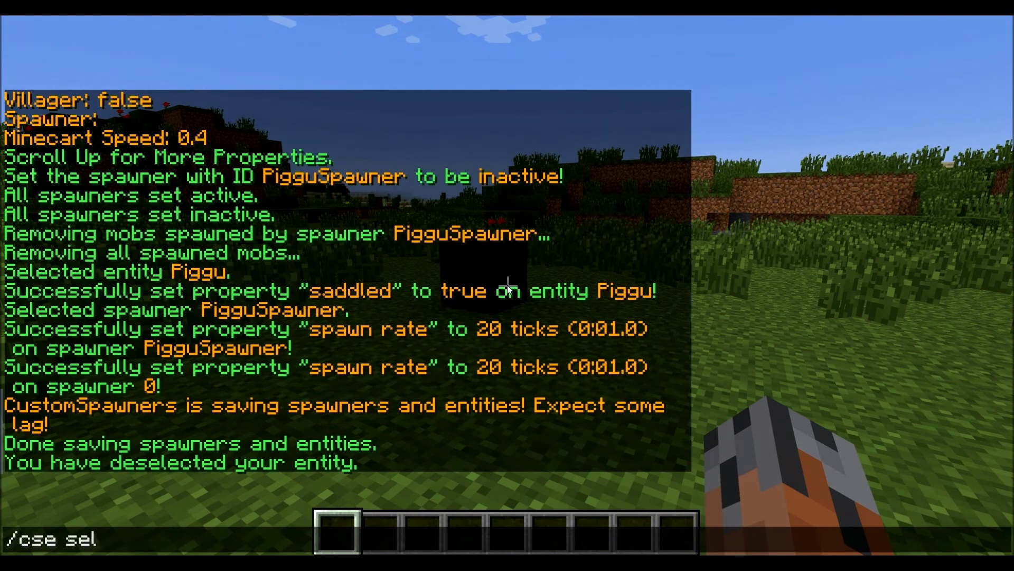
key("Return")
type("t")
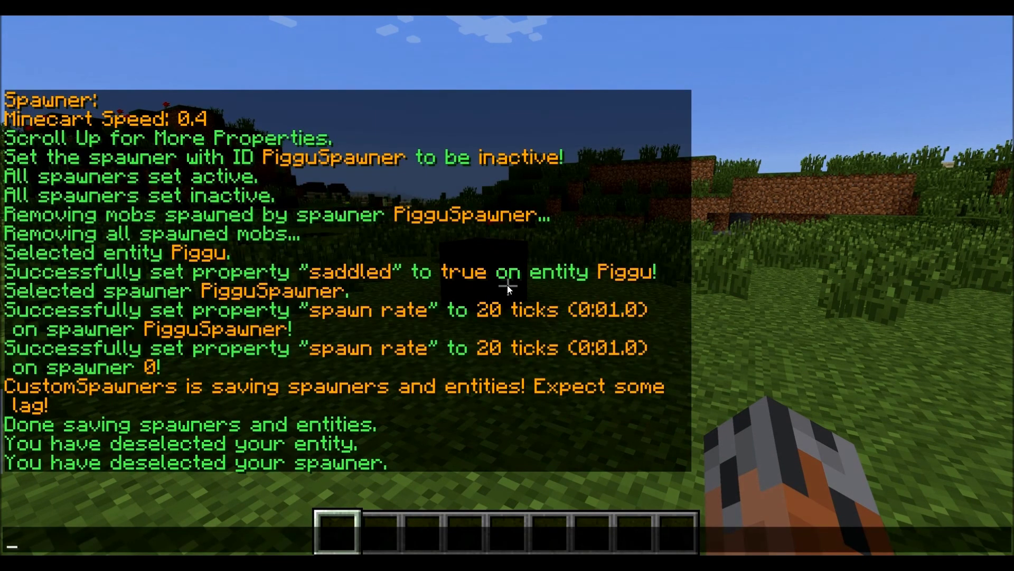
type("/css sel none")
key("Return")
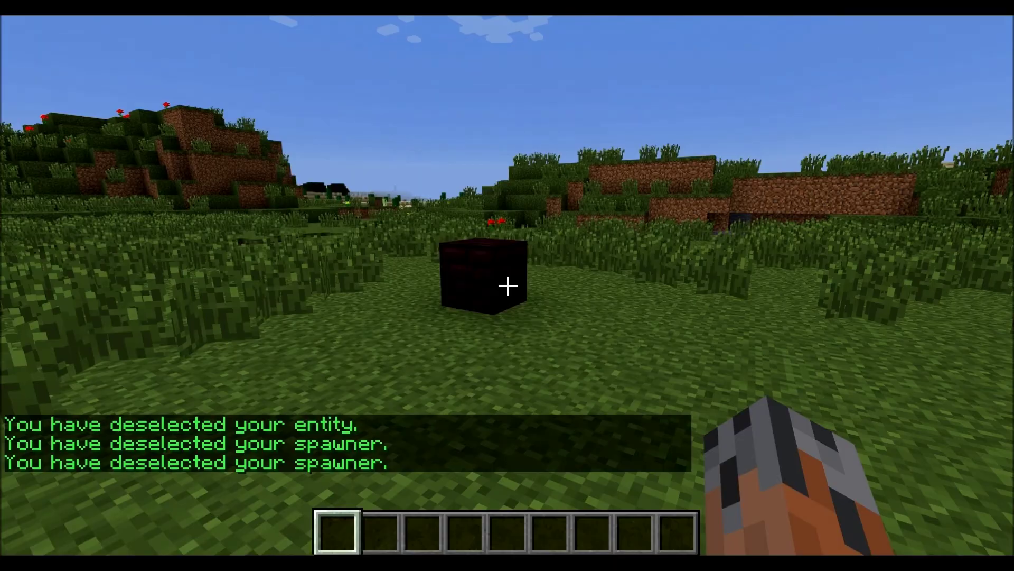
key("w")
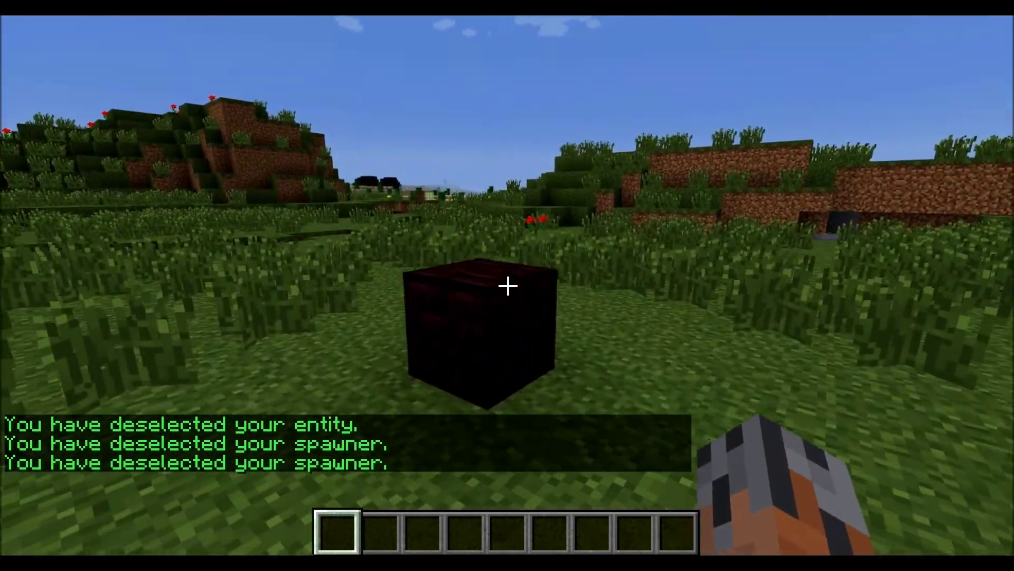
key("w")
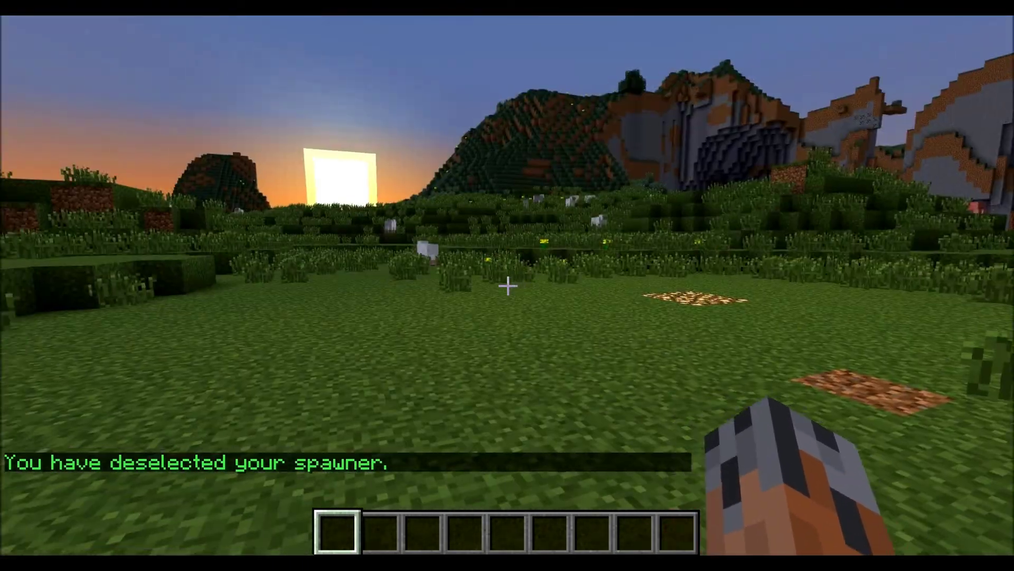
key("a")
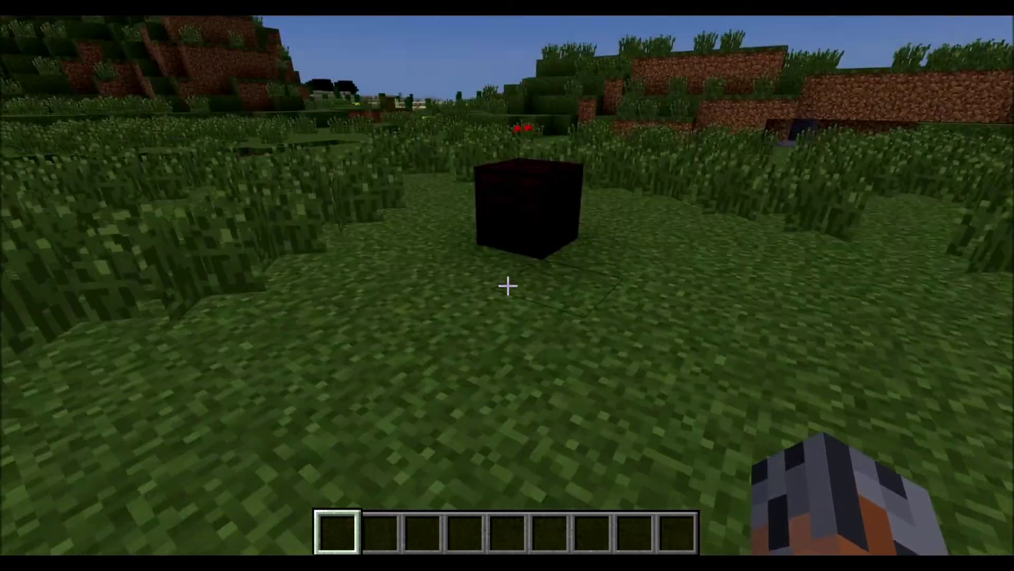
key("s")
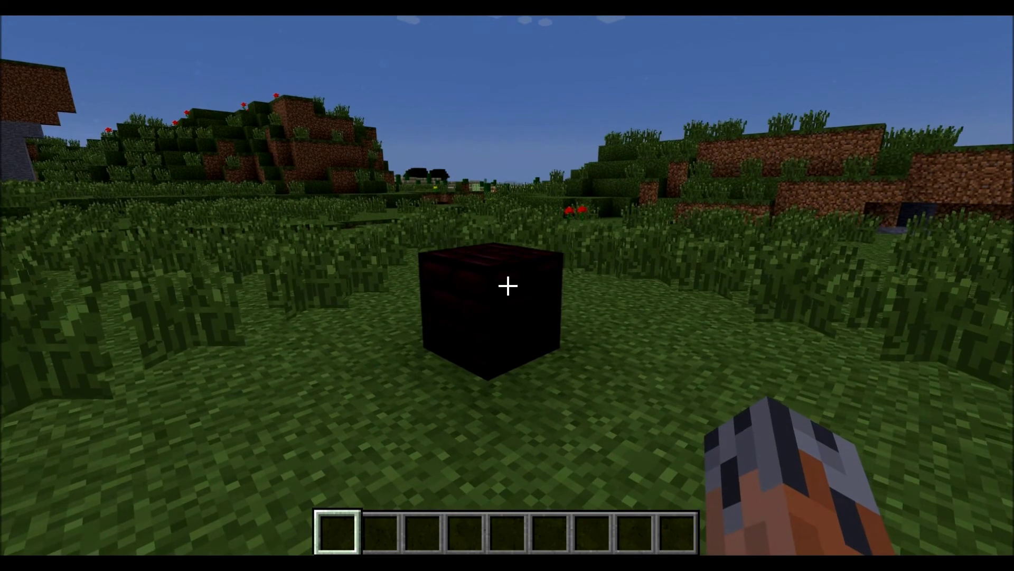
Remove spawner 0 from the server with the /css rem 0 command
key("t")
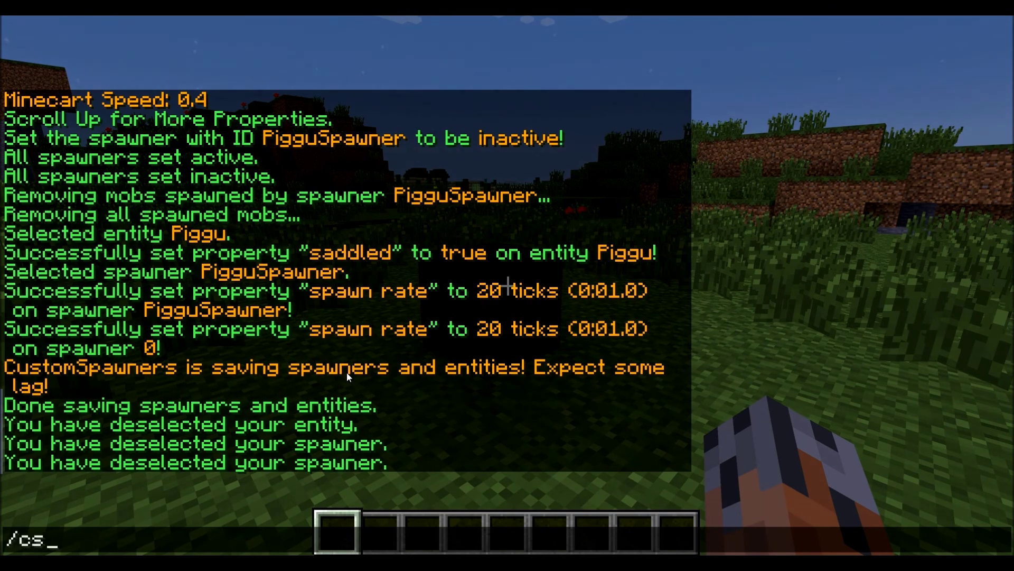
type("/css rem 0")
key("Return")
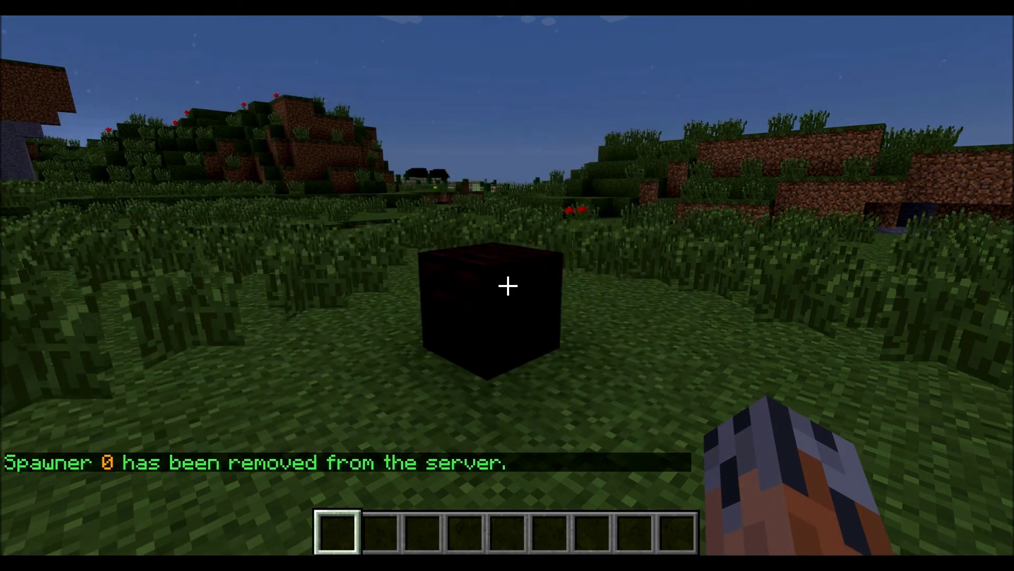
key("s")
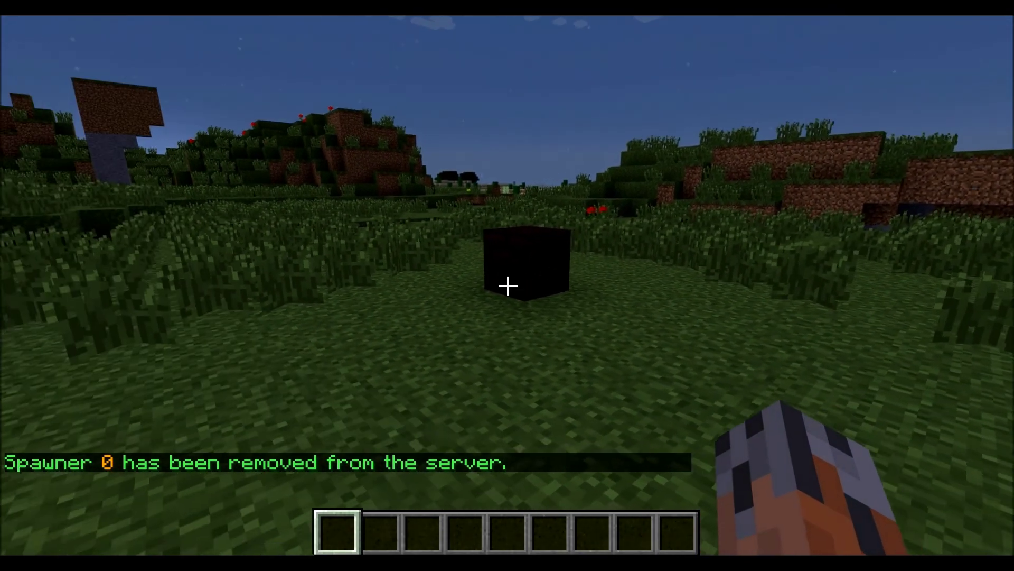
key("w")
Remove entity 0 from the server with the /cse rem command
key("t")
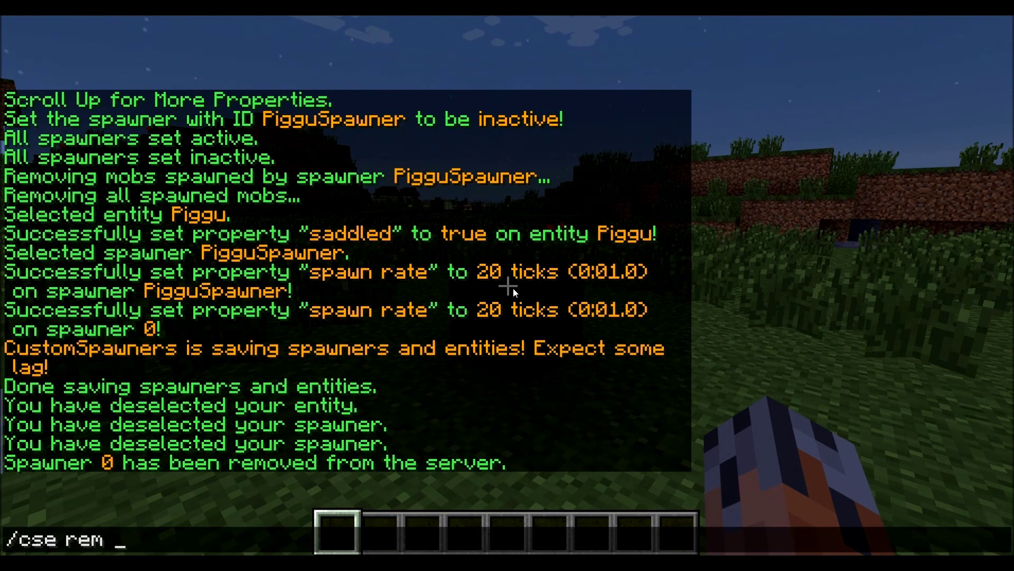
type("/cse remove 0")
key("Return")
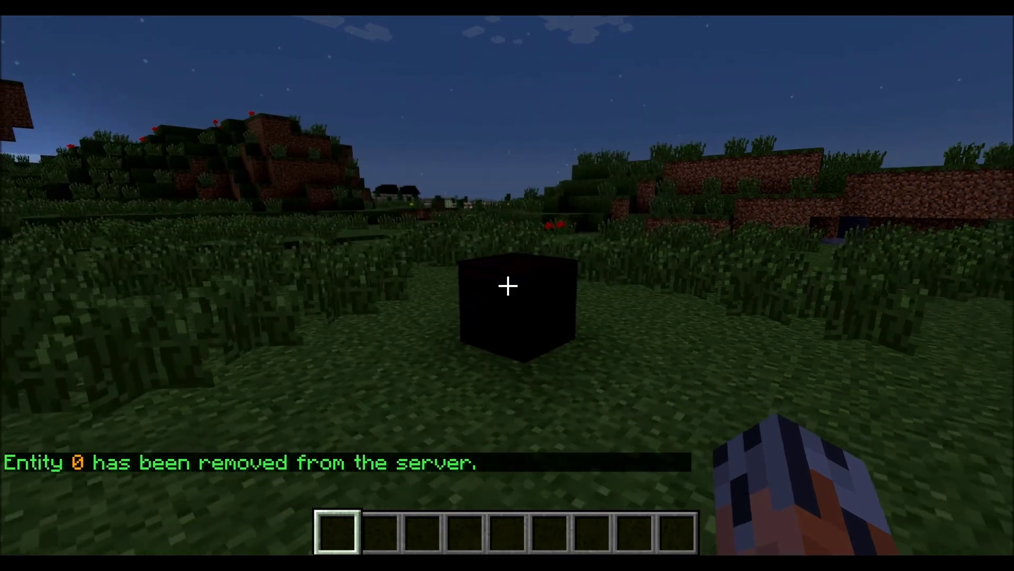
key("s")
Change the world time to day with the /time day command
key("slash")
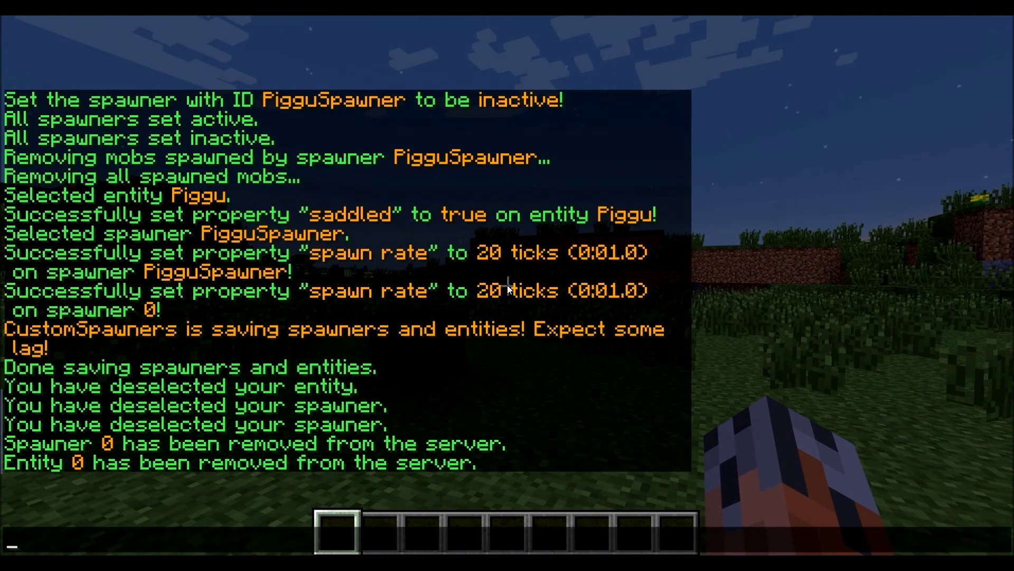
type("time day")
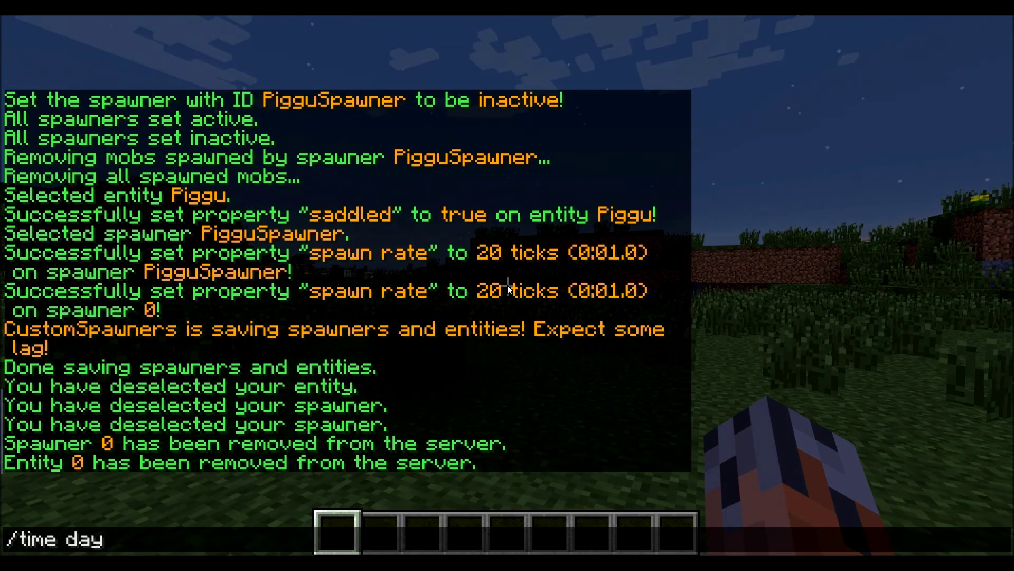
key("Return")
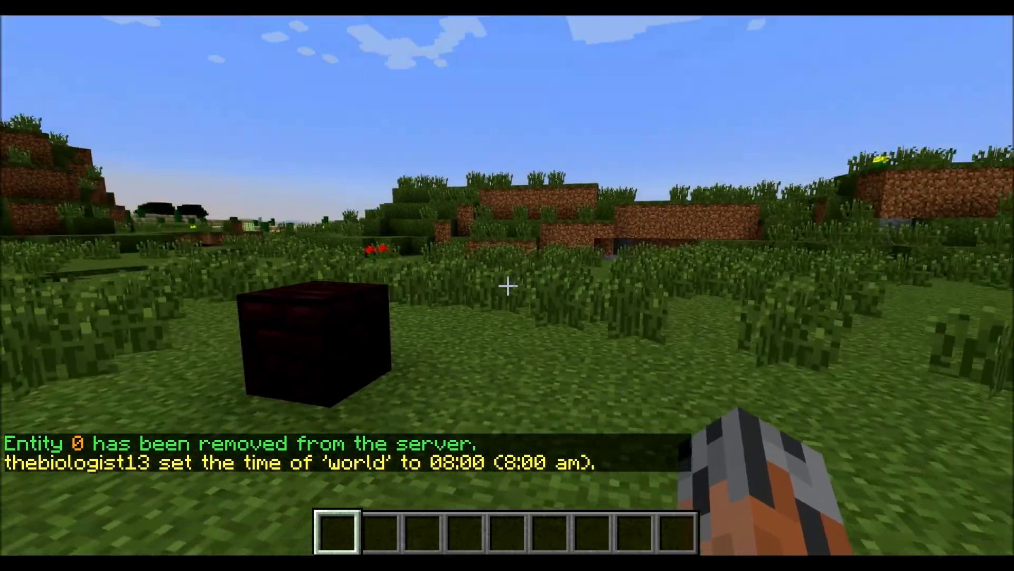
key("space")
key("space")
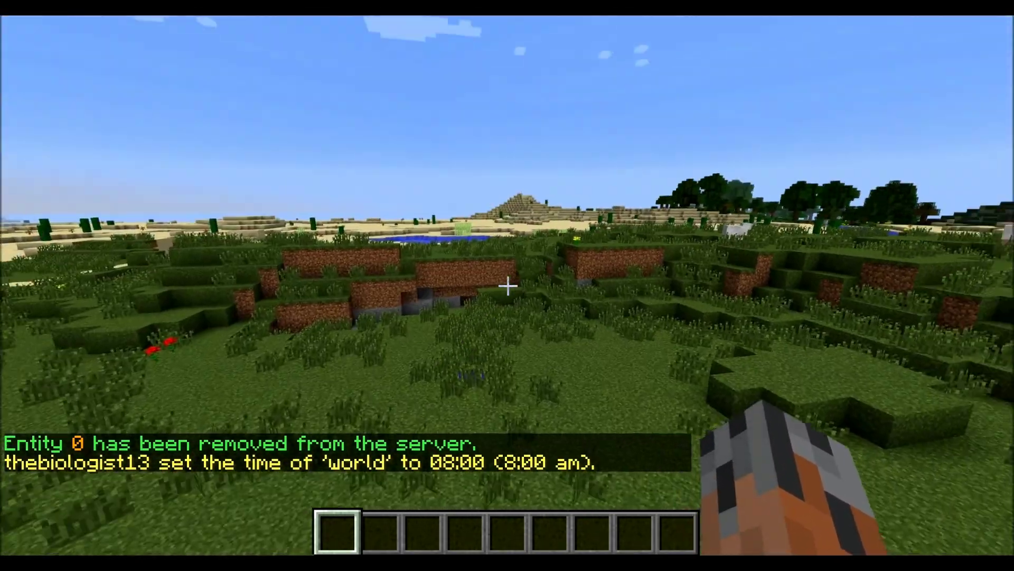
key("s")
key("t")
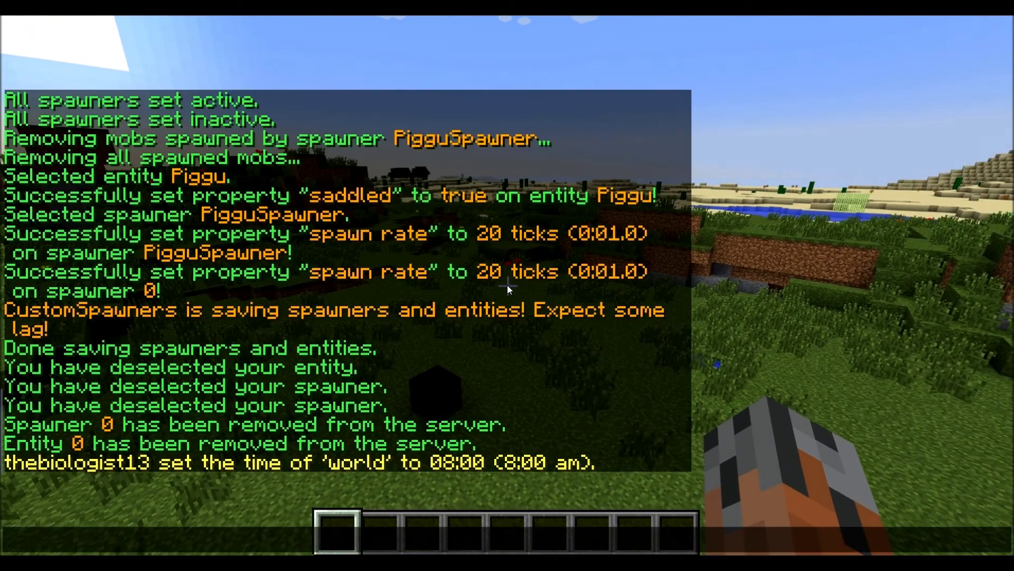
key("Escape")
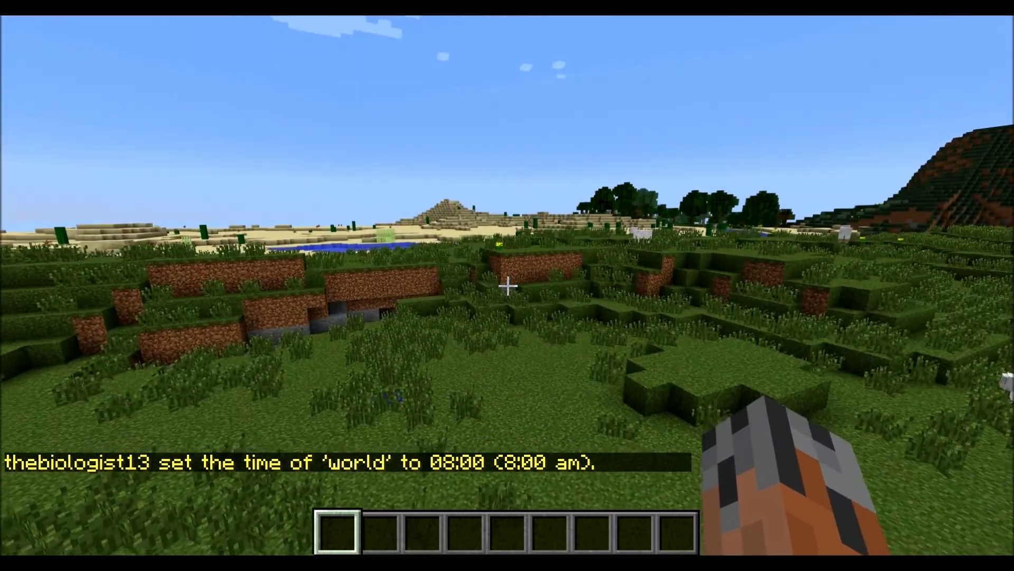
key("shift")
List all created entities with /cse list and all created spawners with /css list
type("t/cse list")
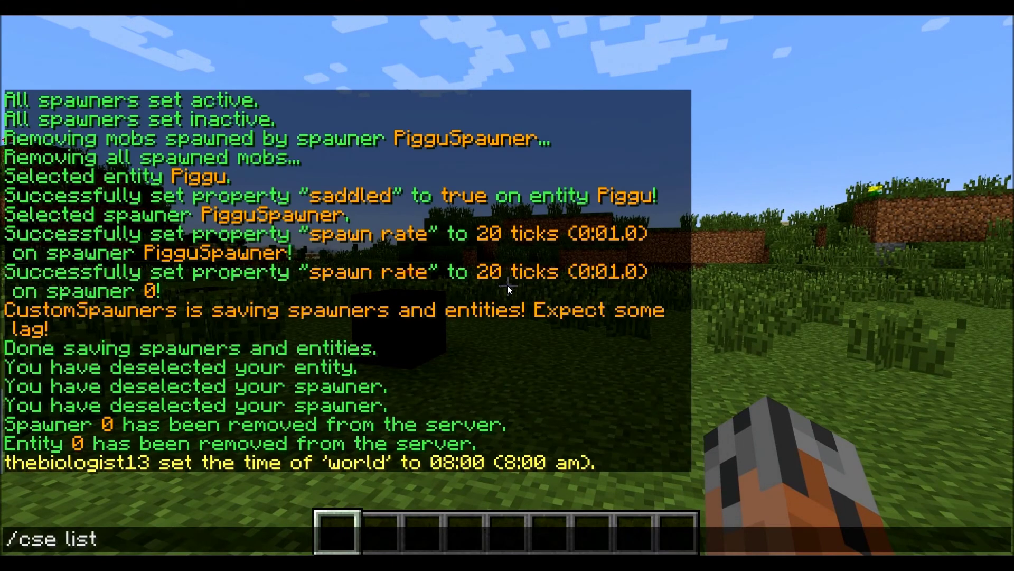
key("Return")
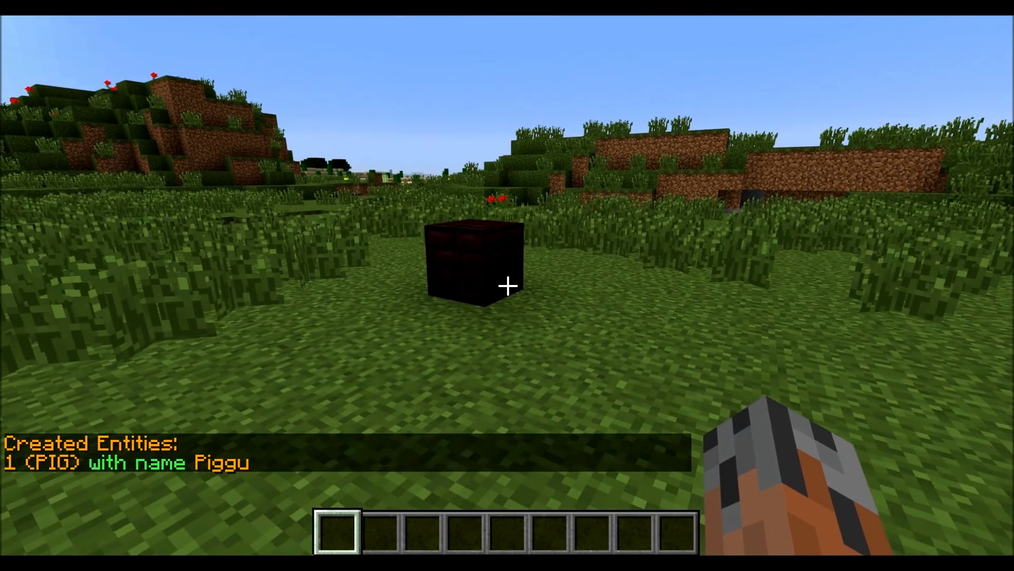
key("t")
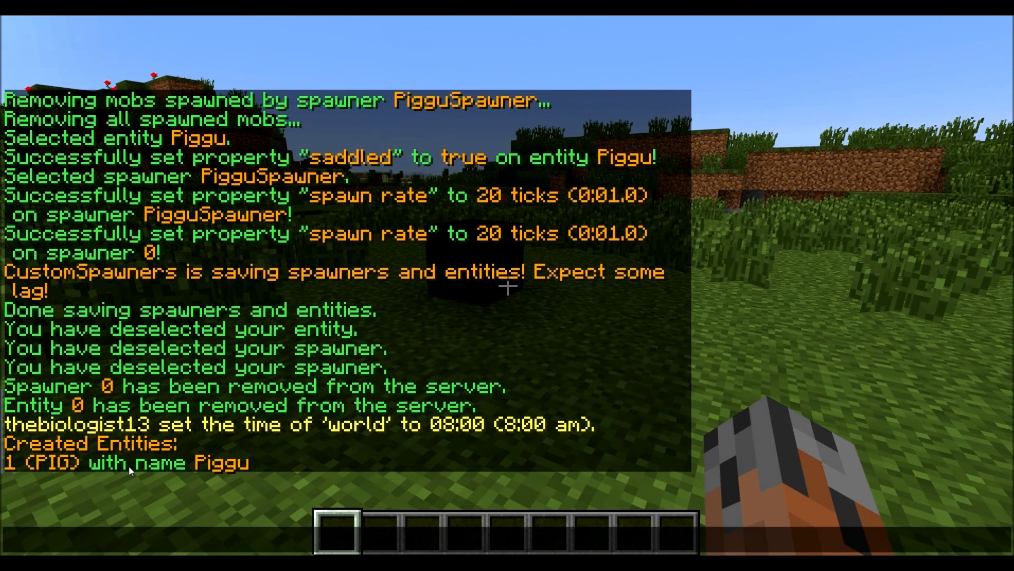
type("/css list")
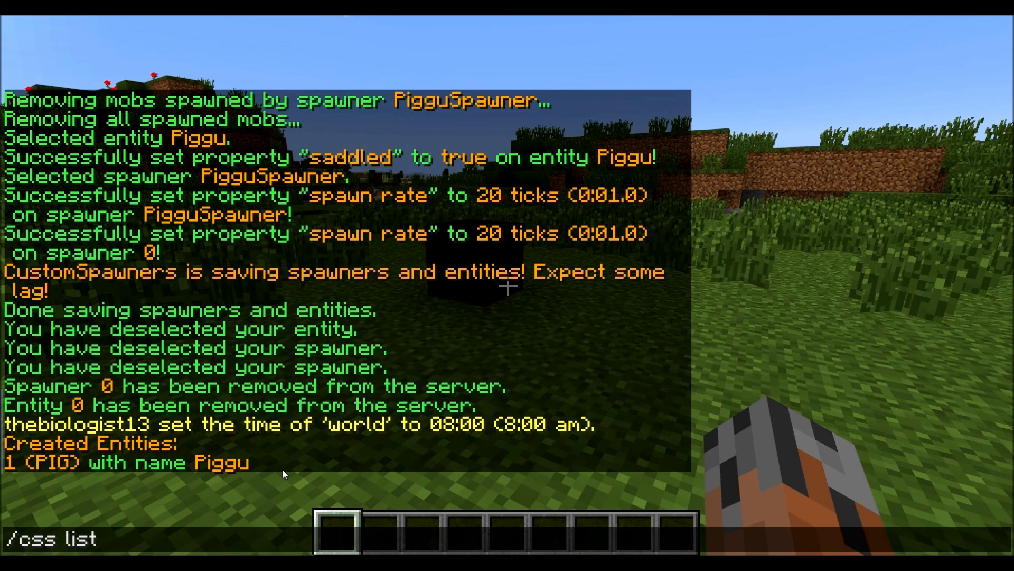
key("Return")
List only the nearby spawners with the /css command for nearby listing
key("t")
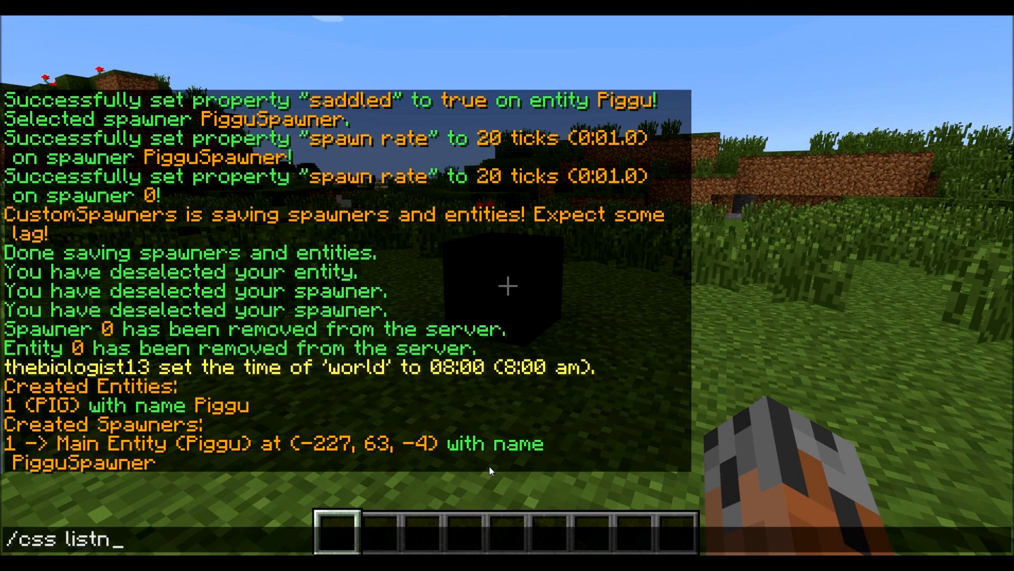
key("Return")
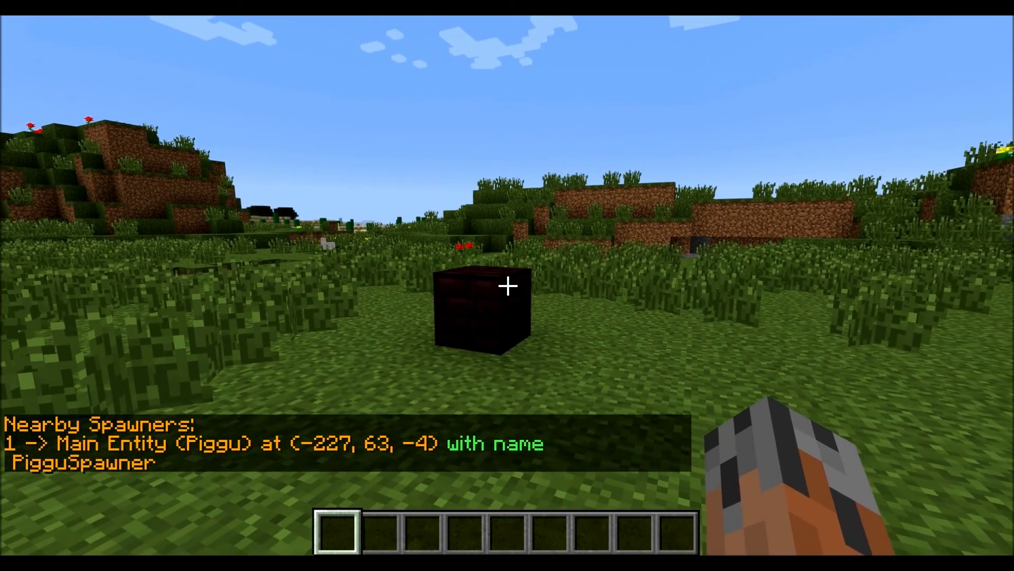
key("s")
key("w")
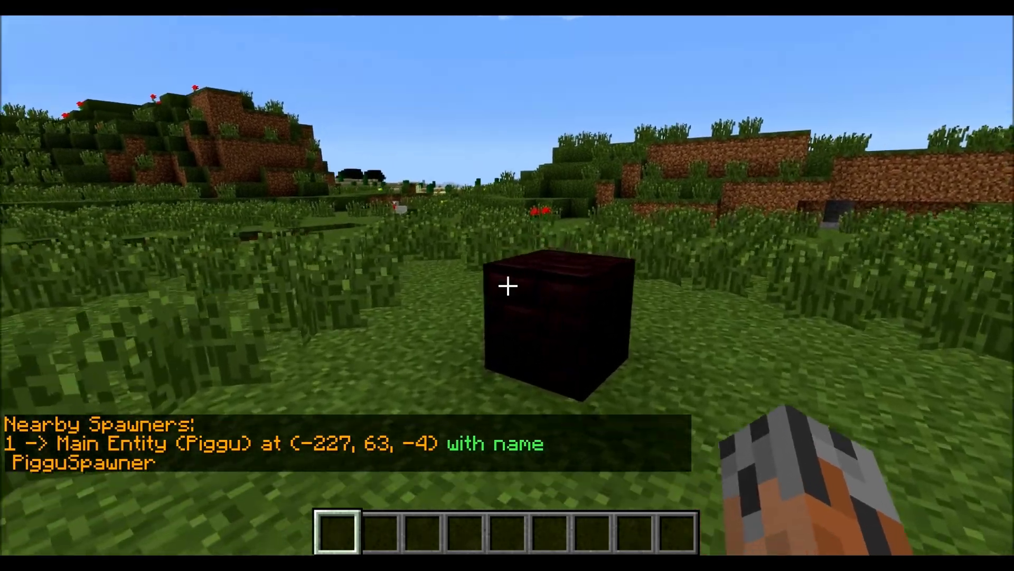
Fly well away from the spawner block and list the nearby spawners with the /css listnear command
key("s")
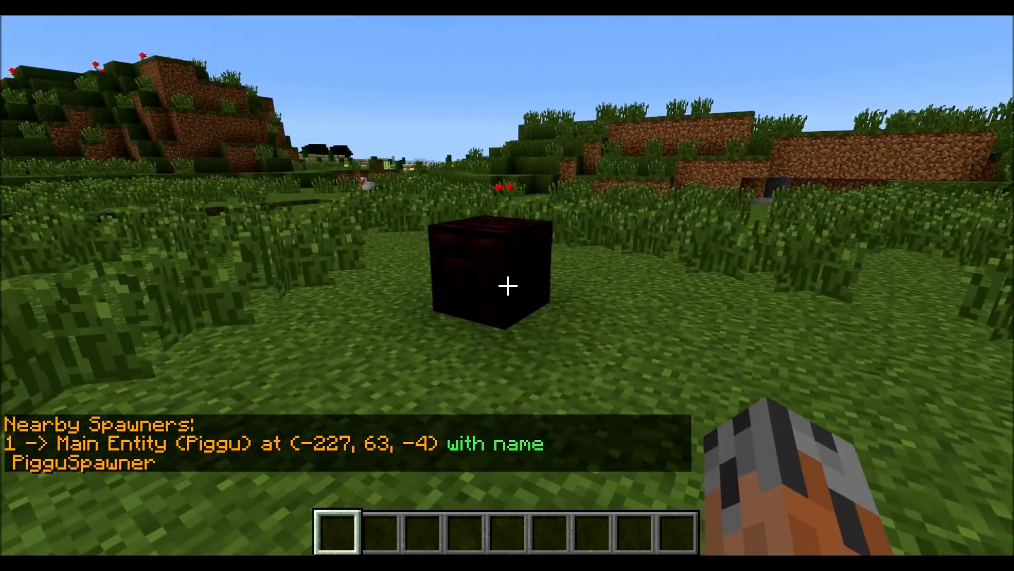
key("space")
key("space")
key("w")
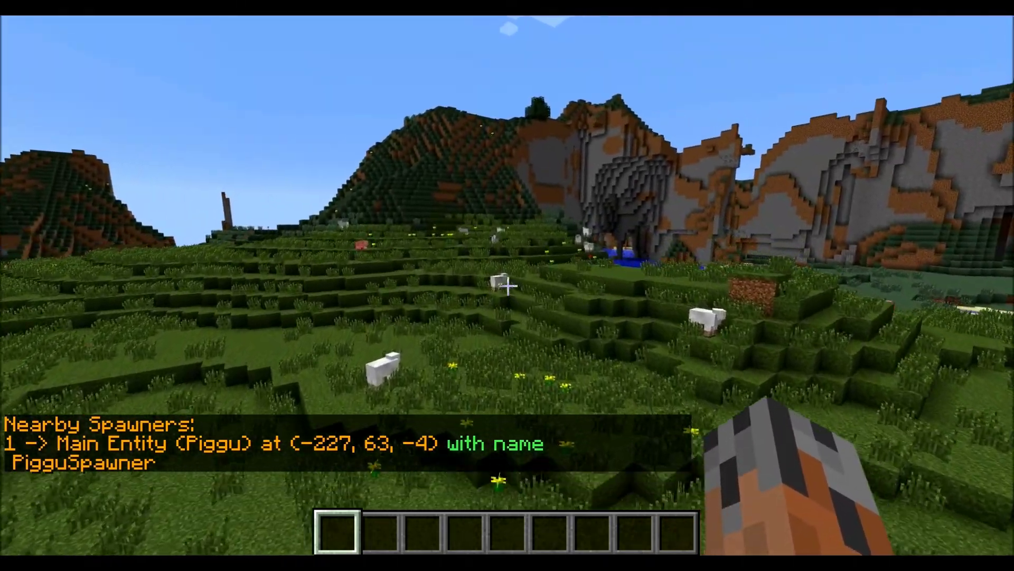
key("w")
key("w")
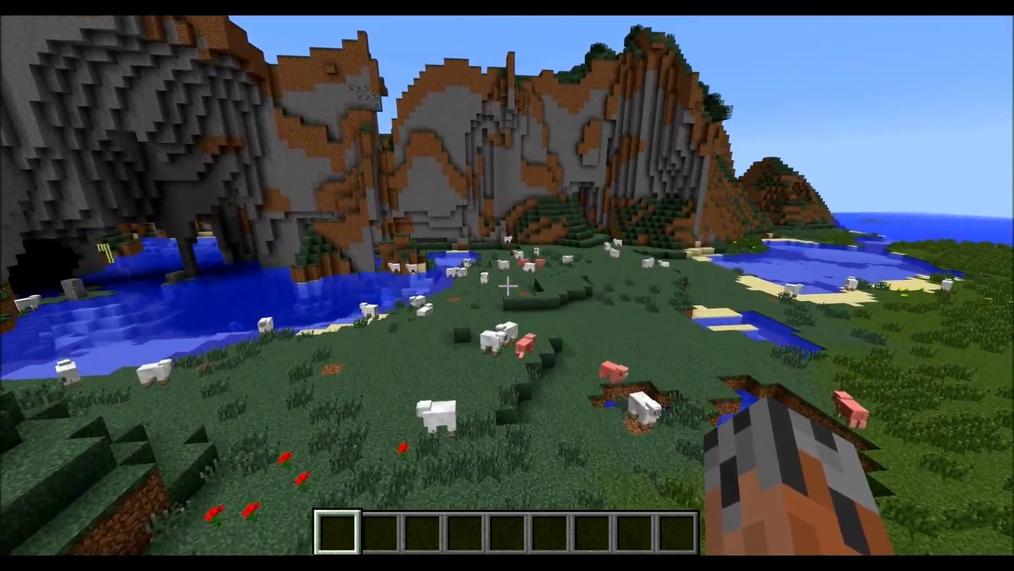
key("w")
key("shift")
key("slash")
type("css listnear")
key("Return")
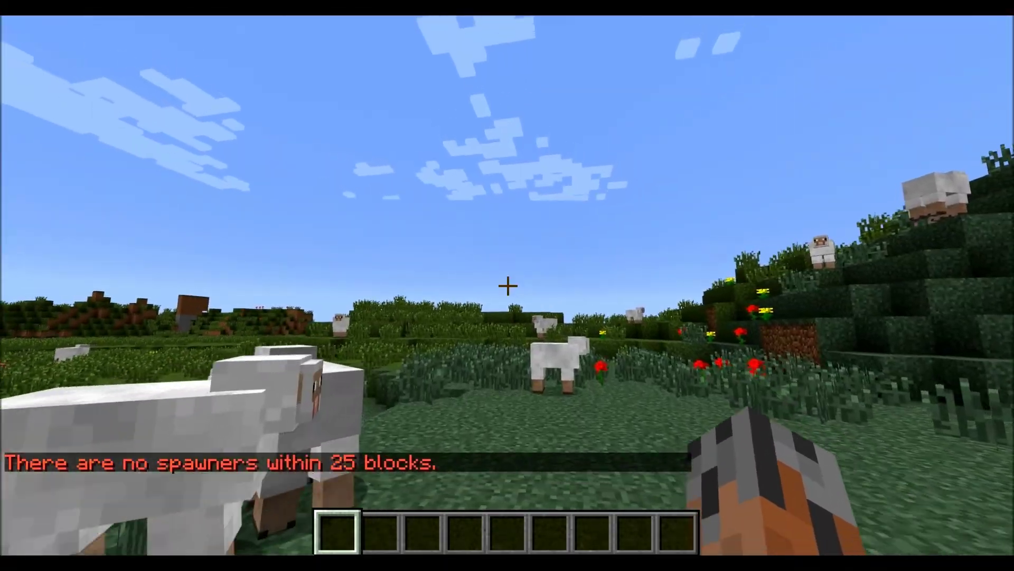
Fly back across the field to the dark red spawner block and land beside it
key("w")
key("space")
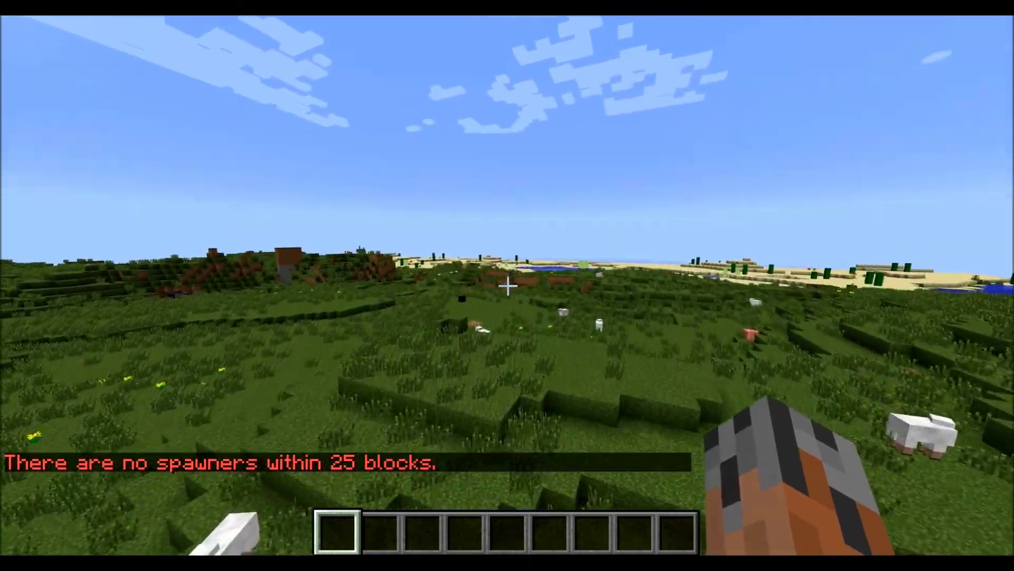
key("w")
key("space")
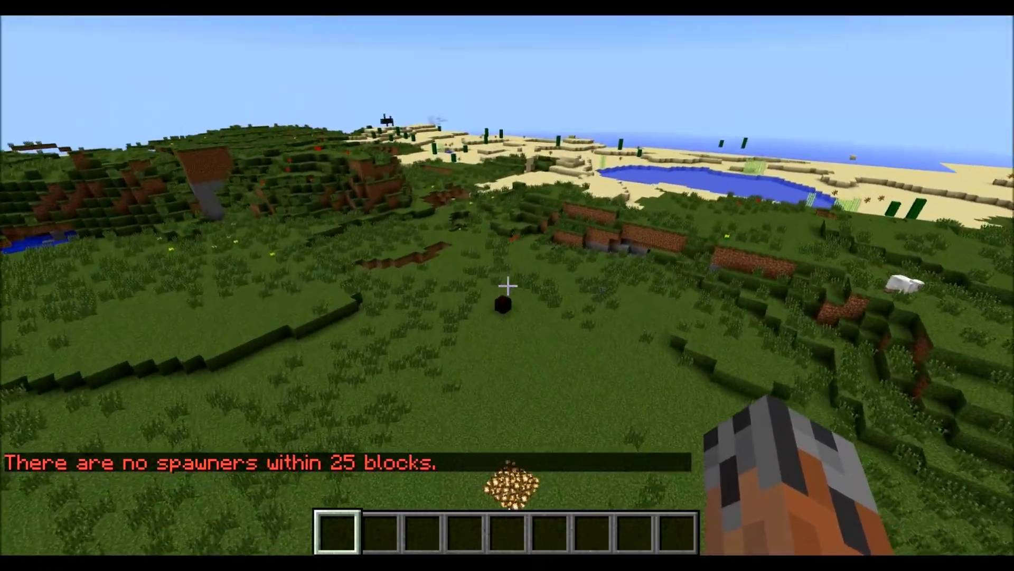
key("w")
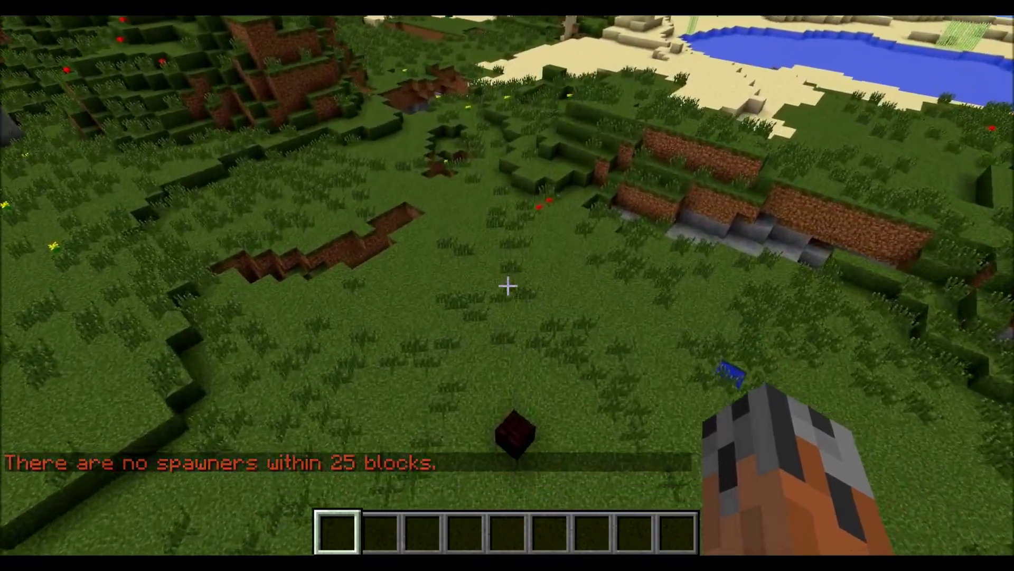
key("shift")
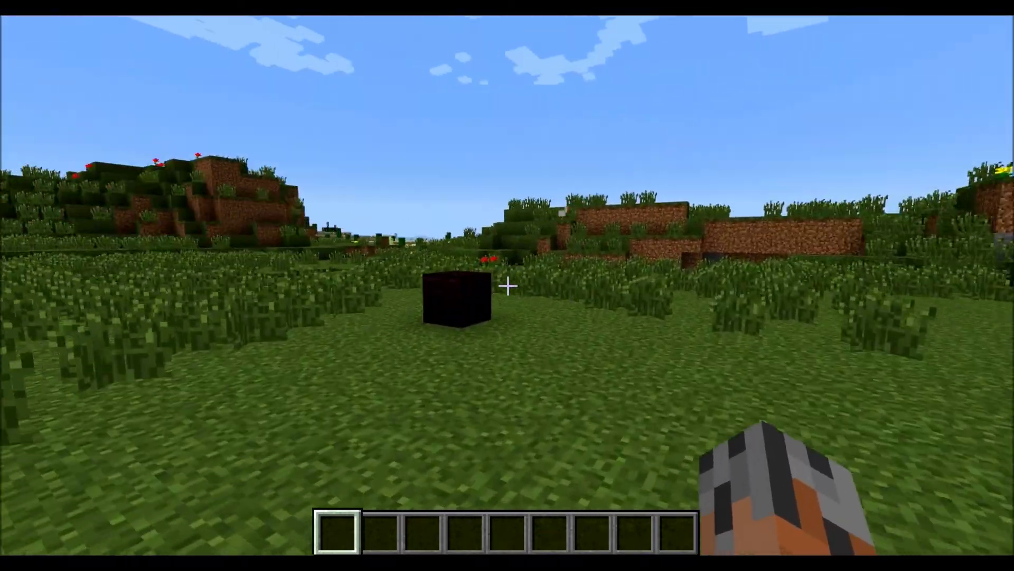
key("w")
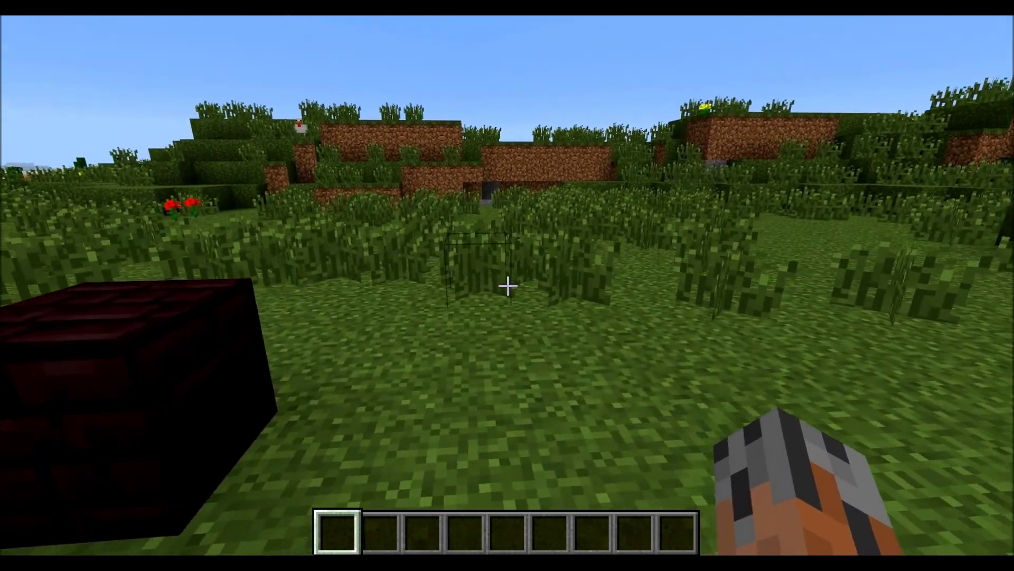
key("s")
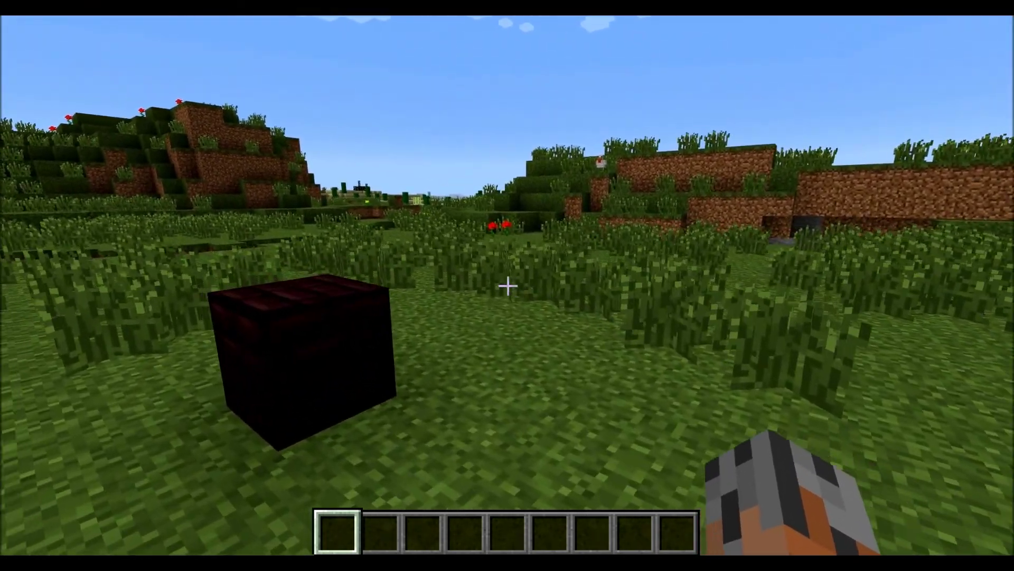
Set the hidden property of PigguSpawner to false with the /css hidden command
key("w")
key("t")
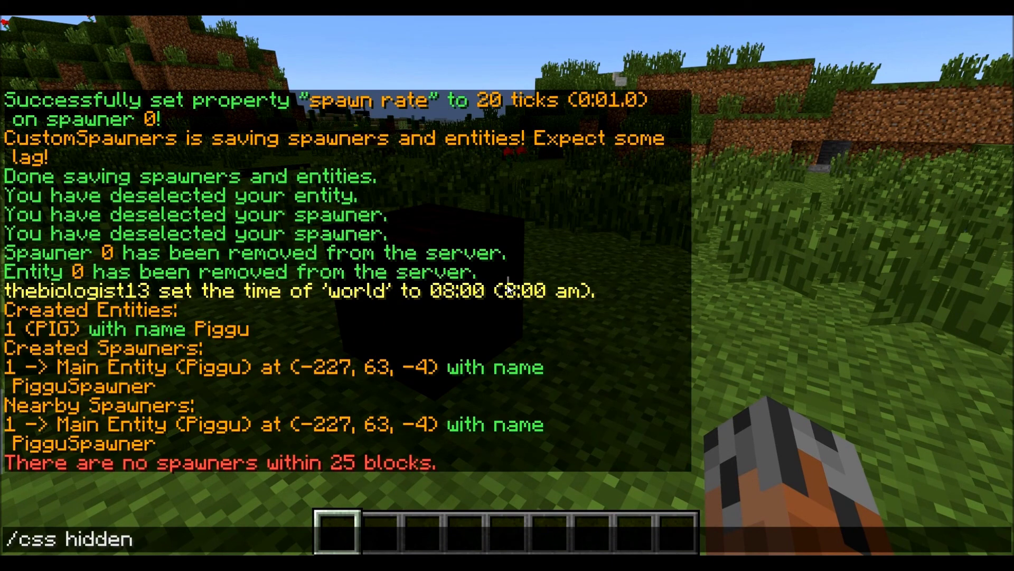
key("Return")
key("s")
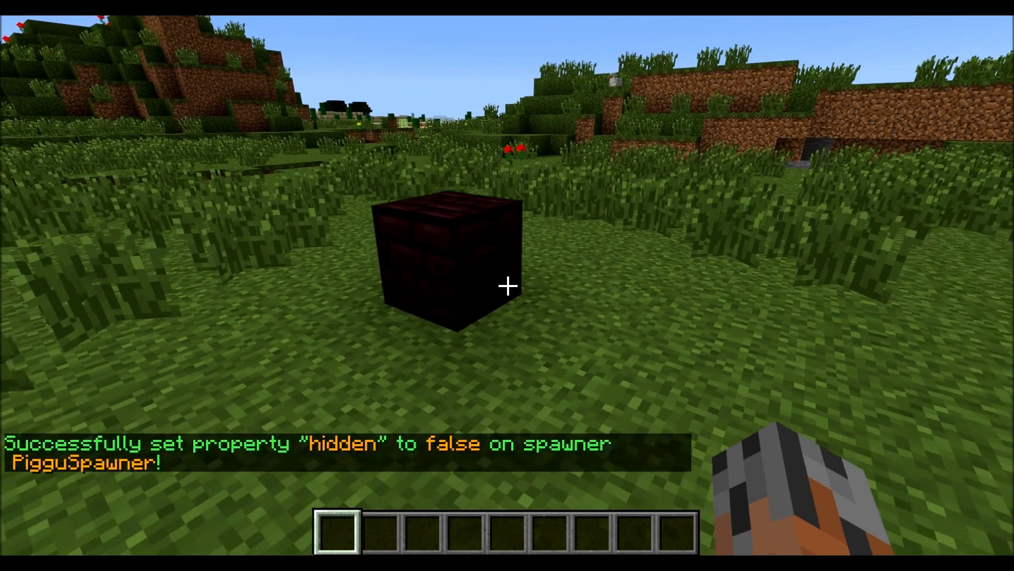
Set the hidden property of spawner 1 to true with /css hidden 1 true
key("t")
type("/css hidden 1 true")
key("Return")
key("w")
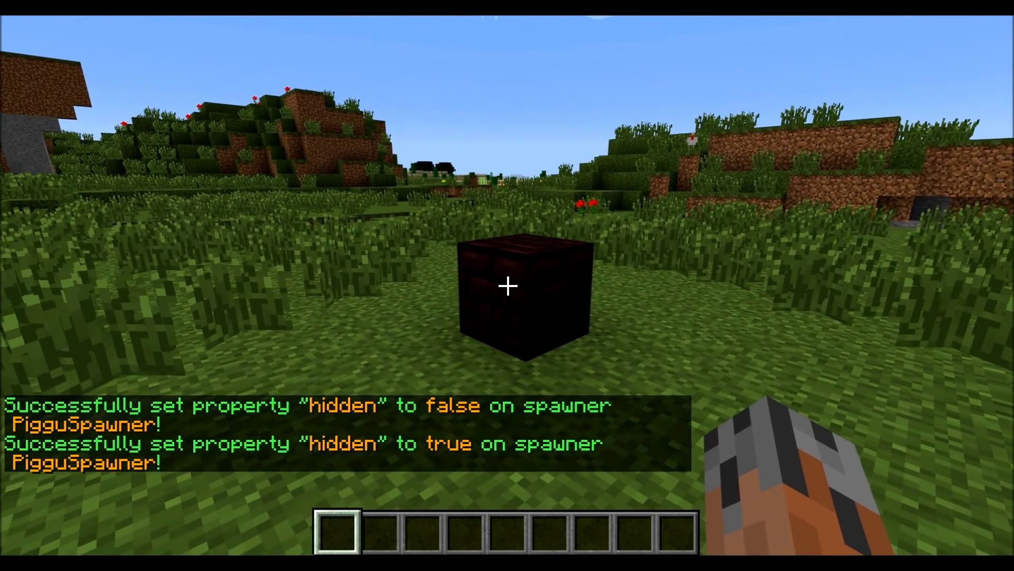
Reuse the previous hidden command for spawner 1 with its value changed to false
key("t")
key("Escape")
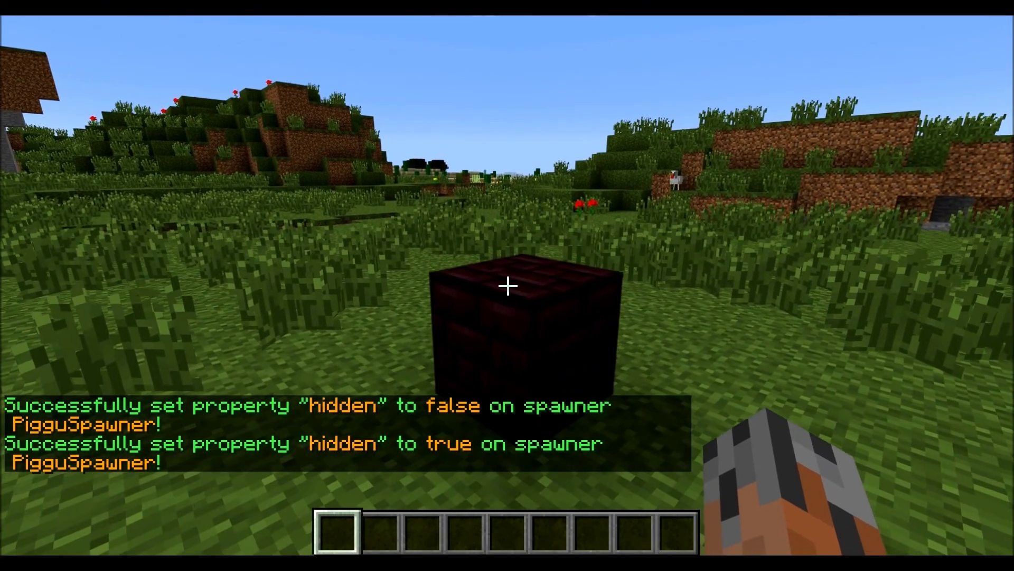
key("t")
key("Up")
key("BackSpace")
key("BackSpace")
key("BackSpace")
key("BackSpace")
type("false")
key("Return")
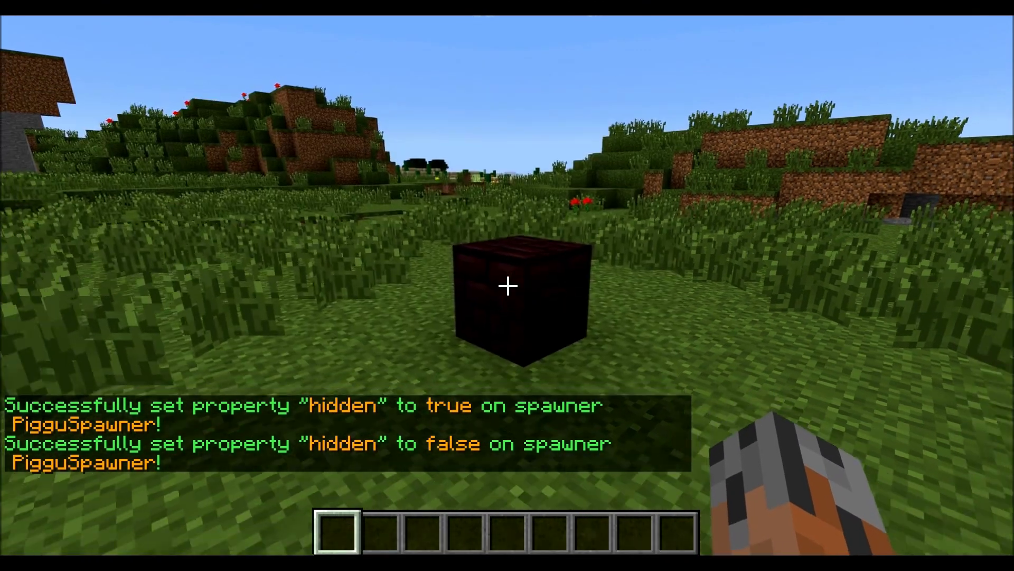